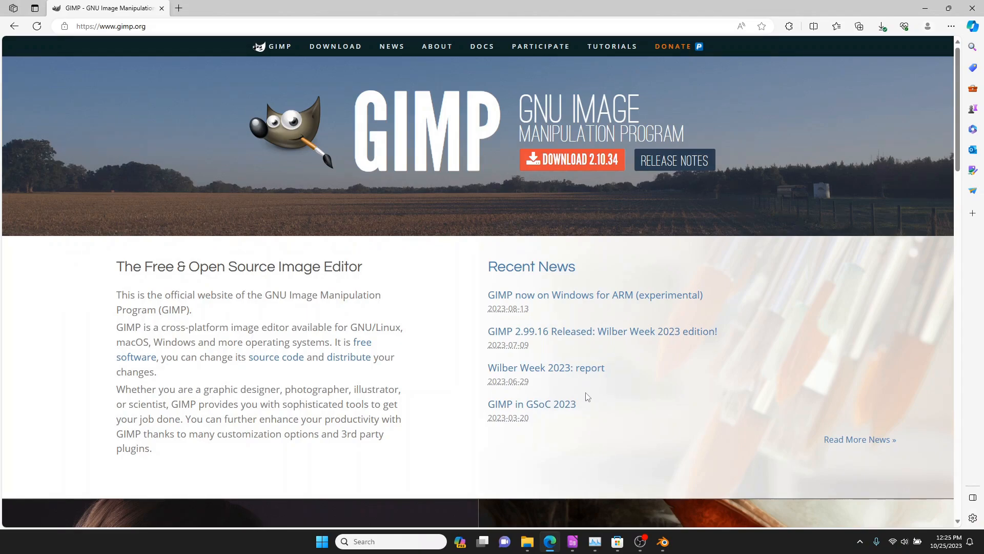
- Search the system for "gimp" and launch the installed GIMP 2.10.34
click(615, 492)
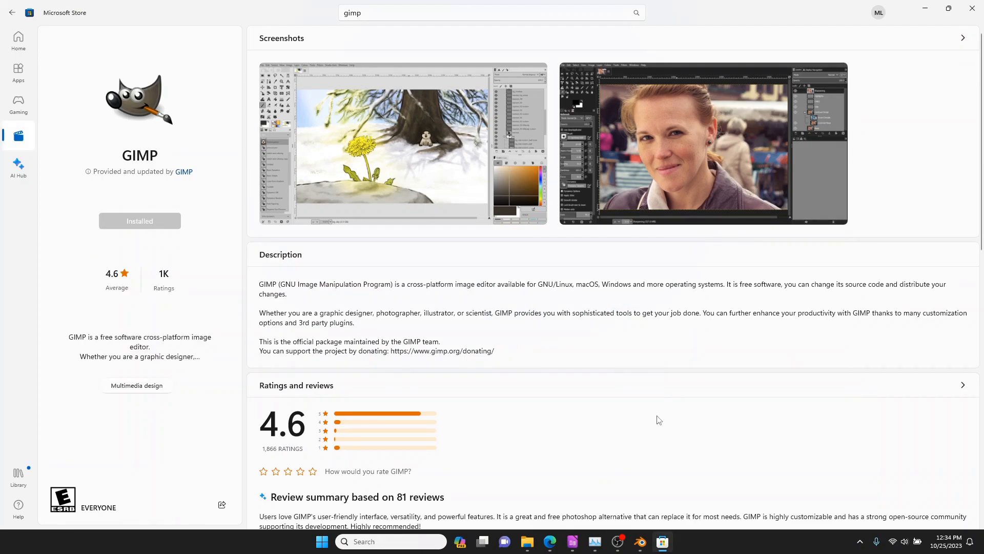
click(367, 541)
text(gimp)
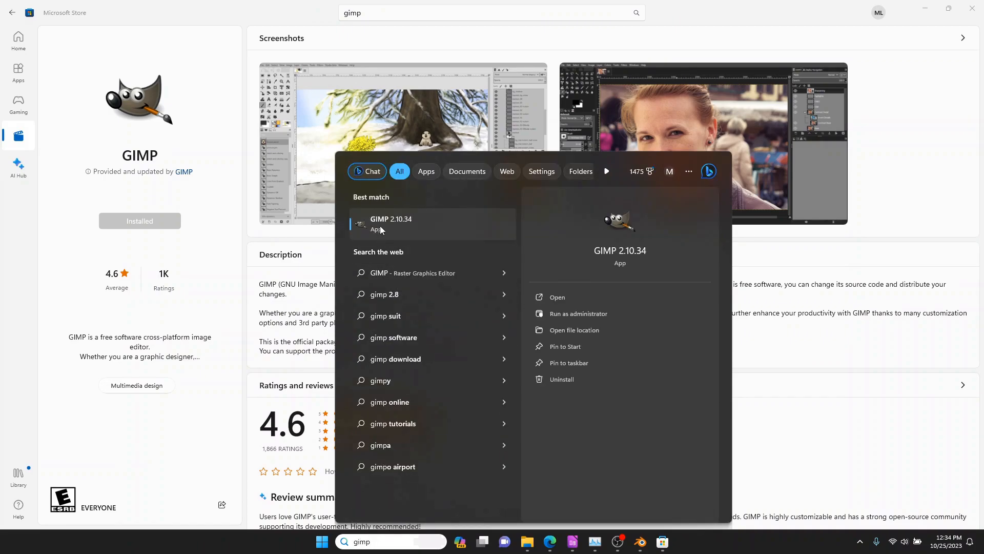
click(533, 315)
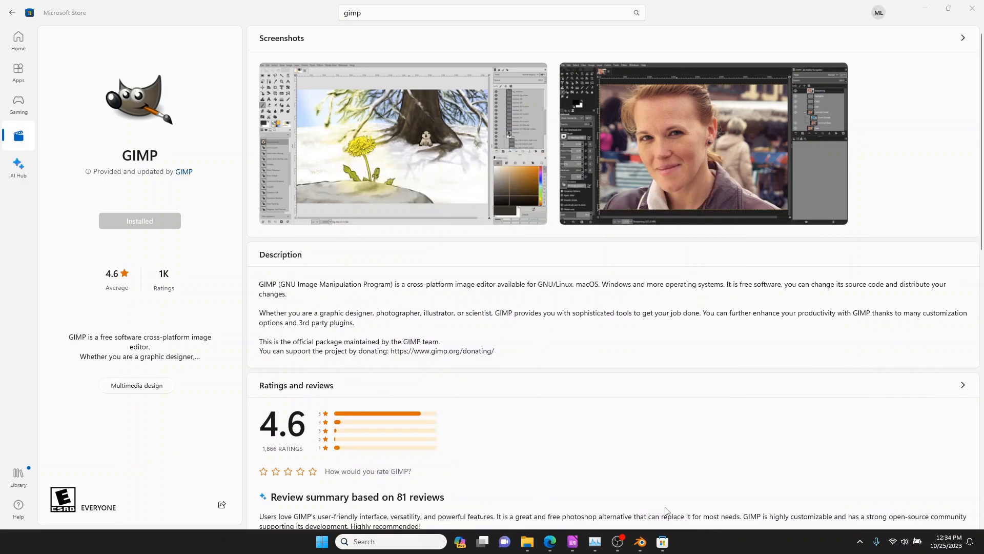
mouse_move(602, 548)
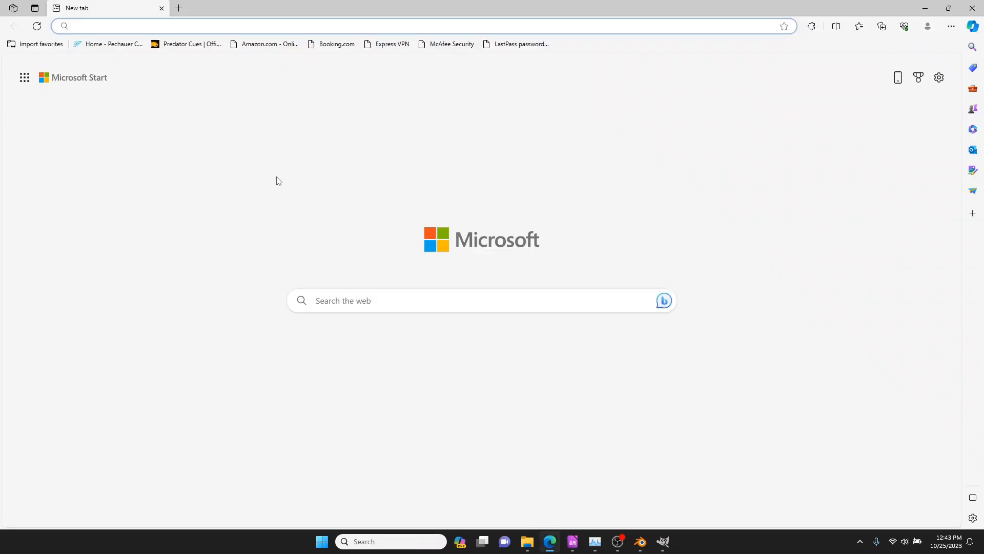
- Go to pechauer.com in the web browser and open the JP04-S cue's page from the JP Series (S) pool cues
text(pechauer.com)
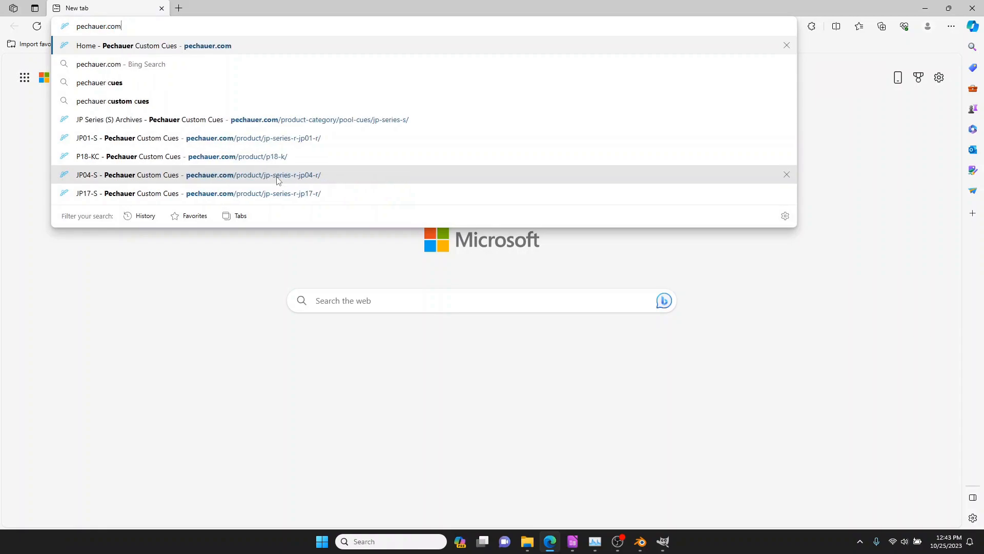
key(Return)
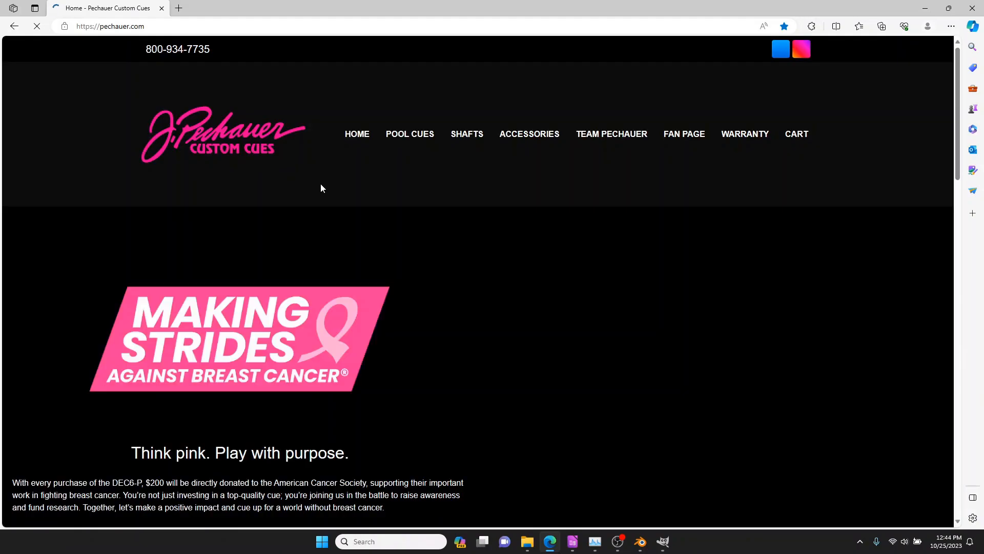
mouse_move(426, 142)
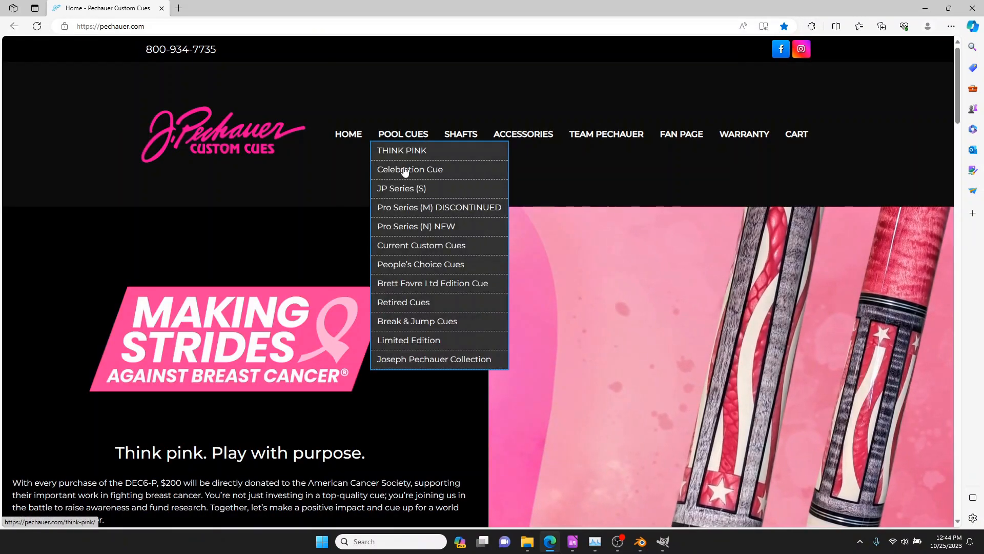
click(405, 189)
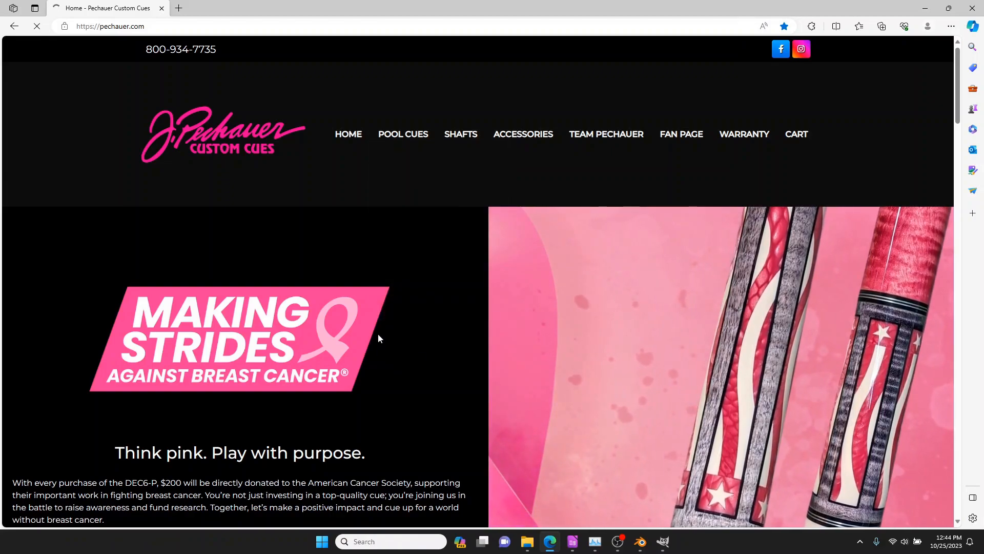
scroll(665, 386, down, 10)
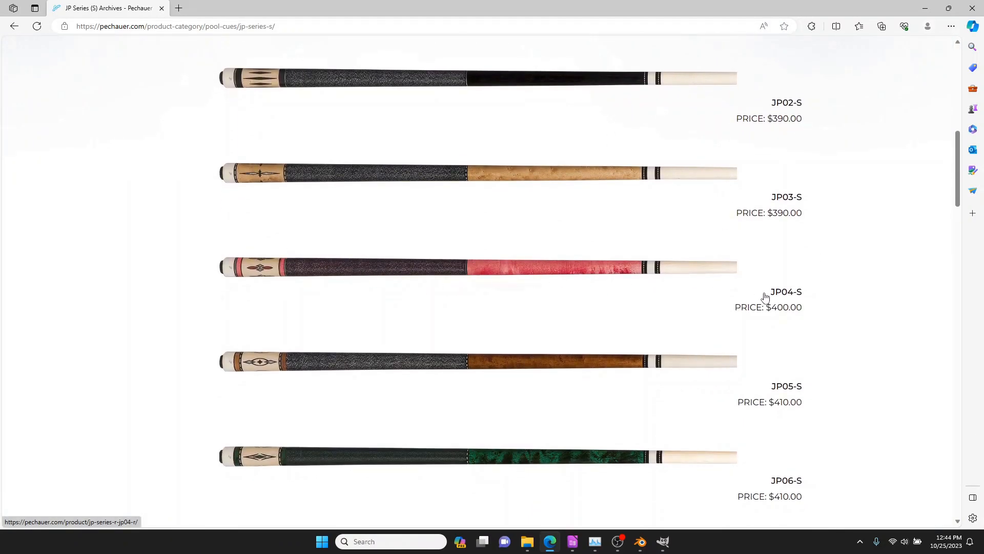
click(688, 275)
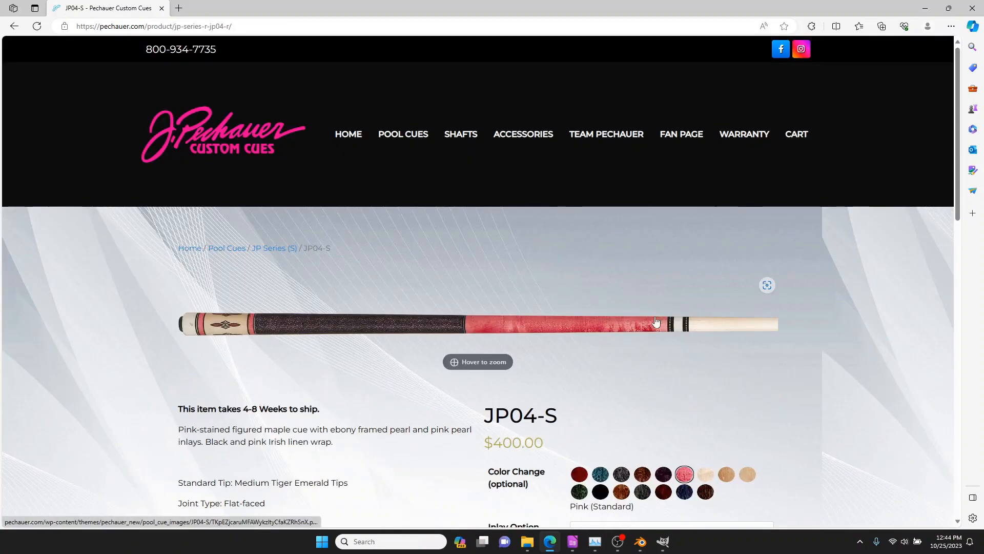
- Open the JP04-S cue's full-size product image in a separate browser tab and show it
scroll(643, 429, down, 1)
scroll(643, 428, down, 3)
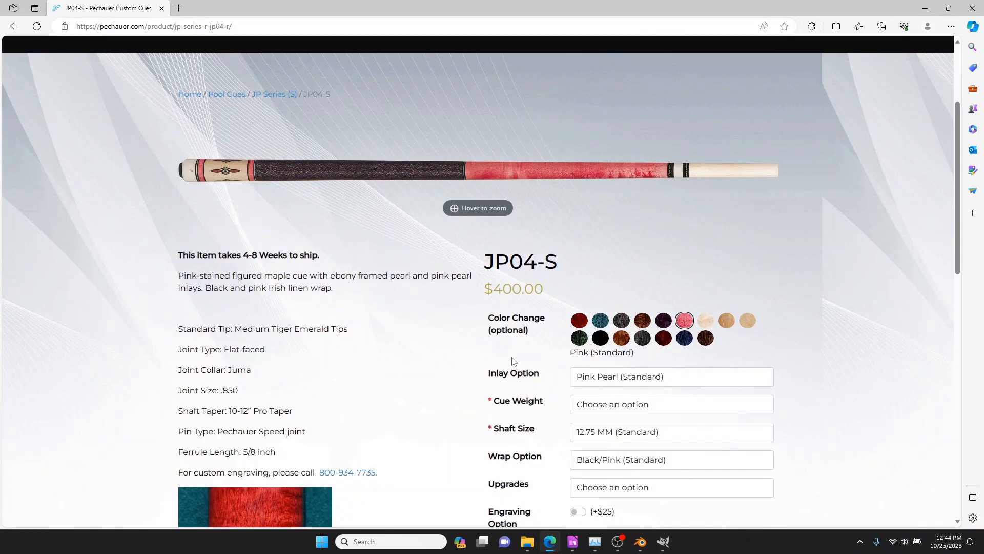
scroll(513, 361, up, 2)
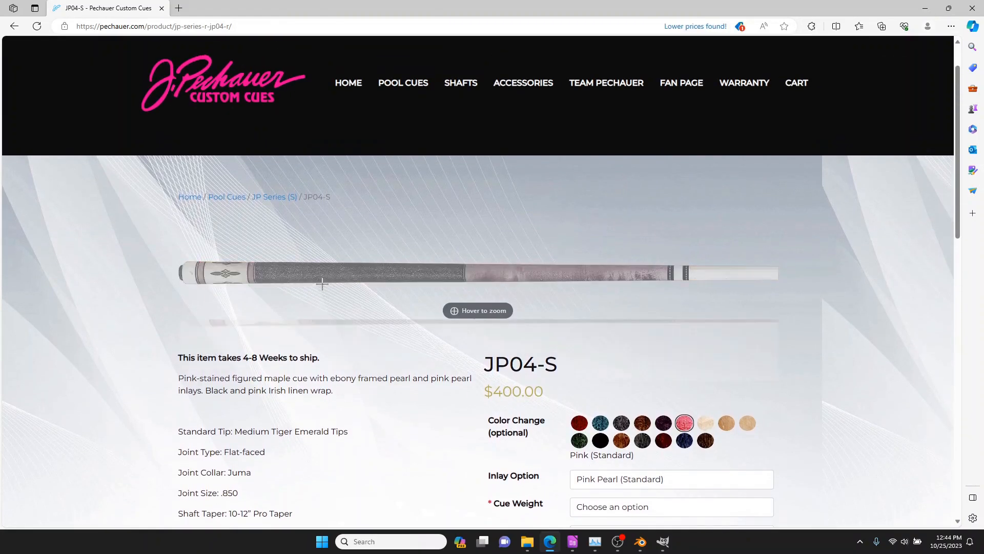
mouse_move(321, 278)
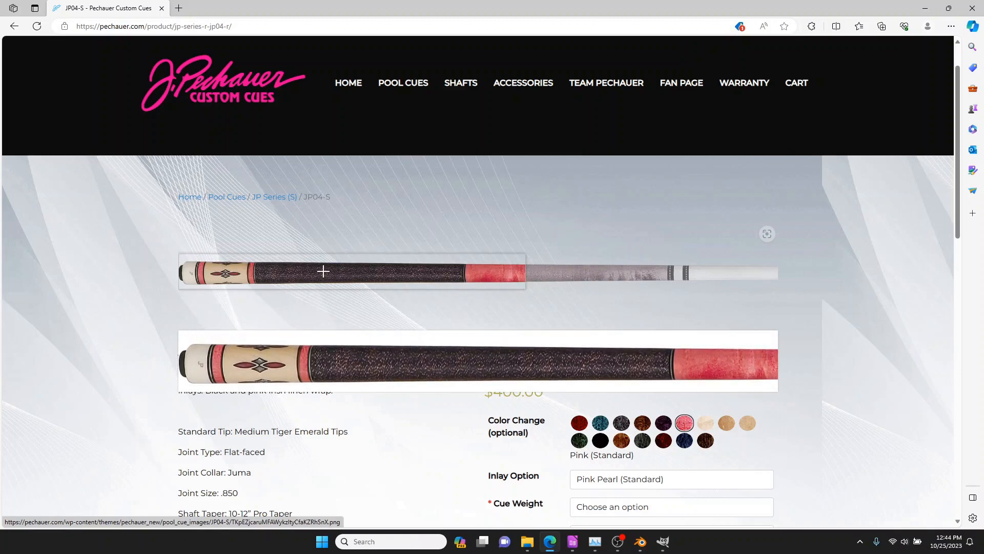
middle_click(324, 272)
click(231, 4)
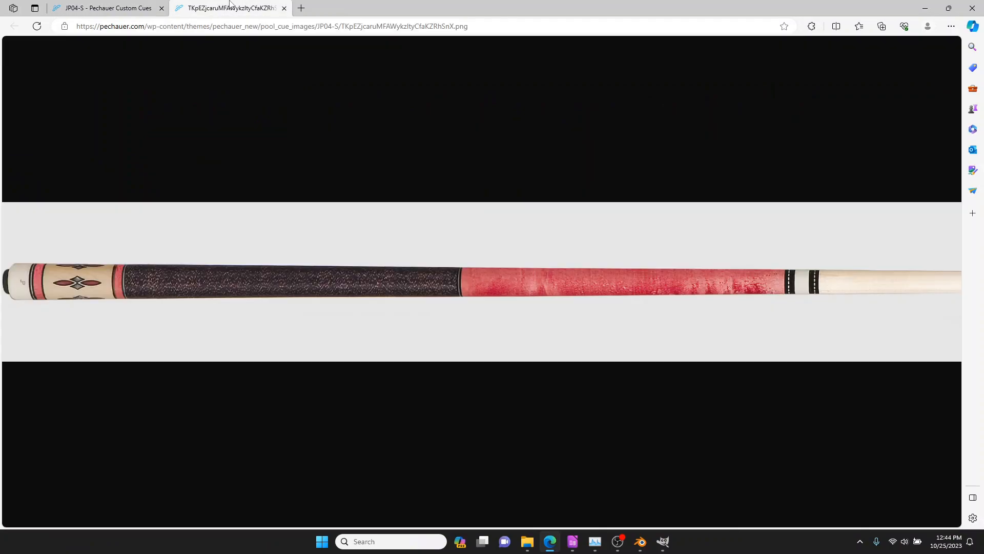
- Save the full-size cue image to the computer as a PNG file
right_click(271, 292)
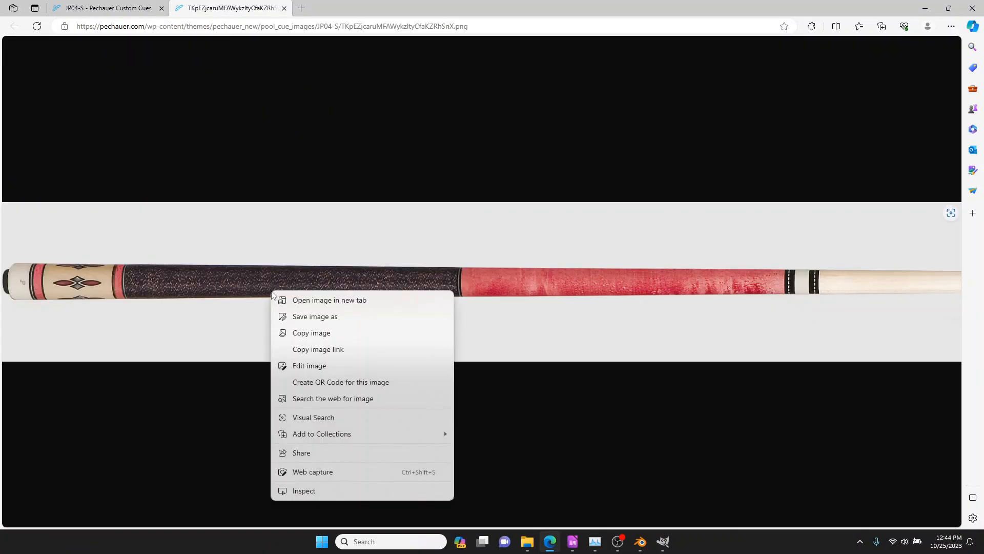
click(335, 316)
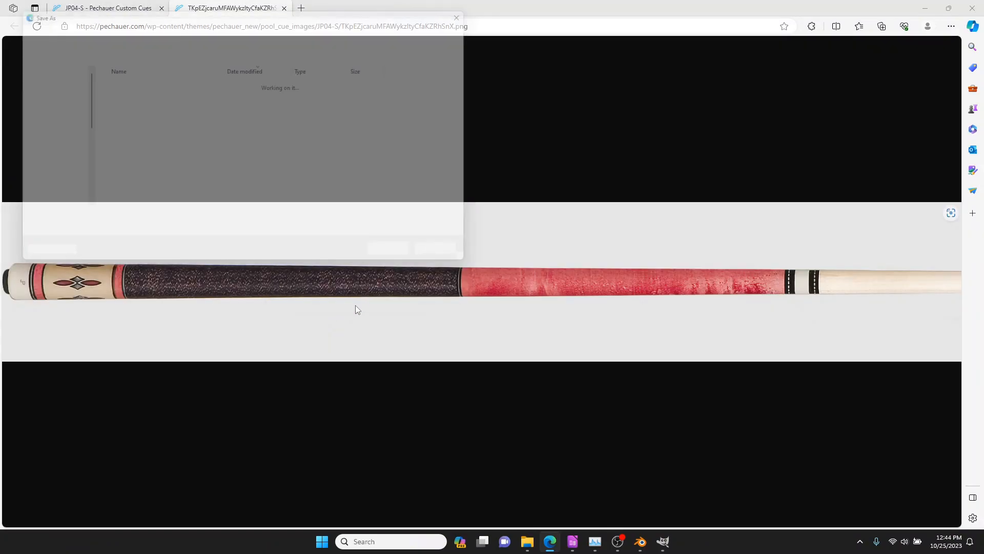
click(406, 260)
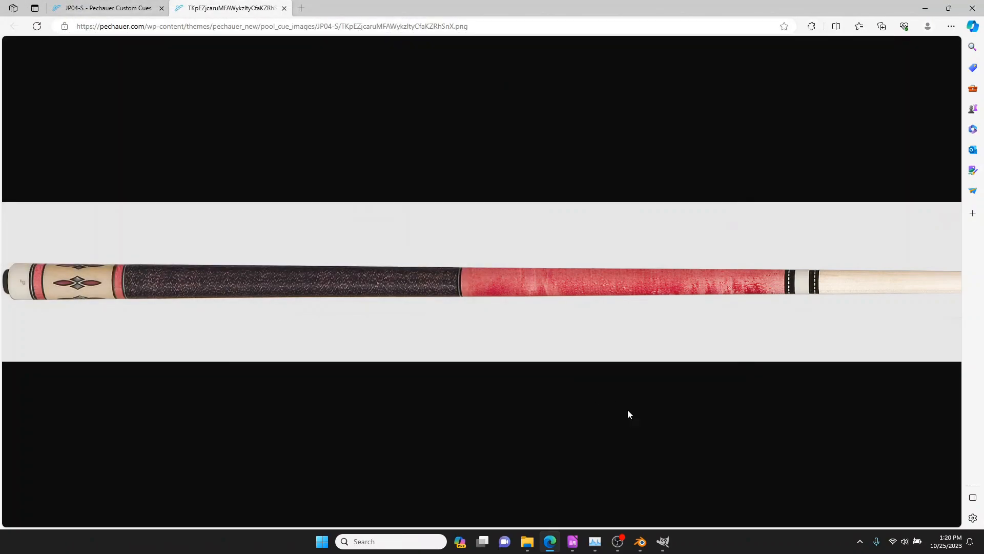
- Switch to GIMP and open the cue image TKpEZjcaruMFAWykzltyCfaKZRhSnX.png from the Downloads folder
click(663, 541)
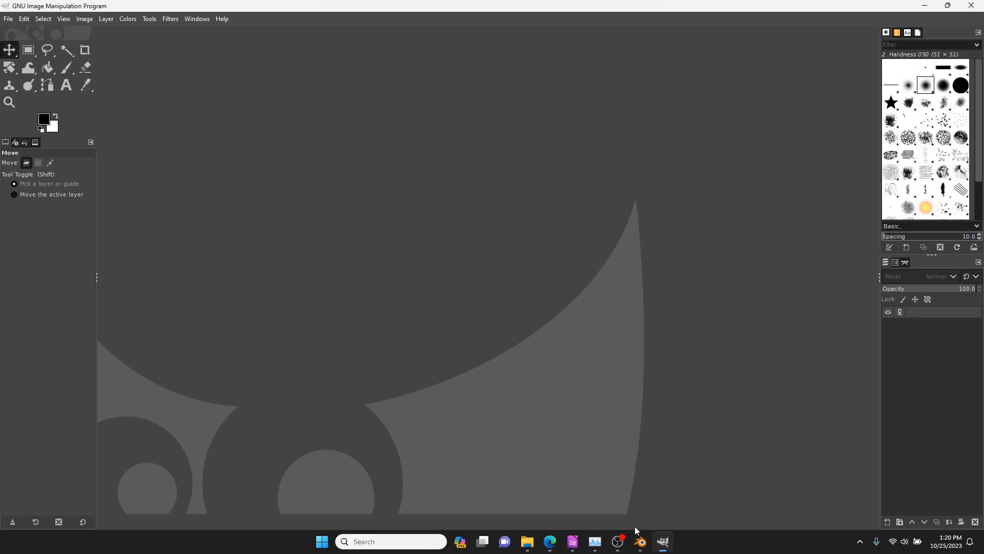
click(9, 19)
click(35, 61)
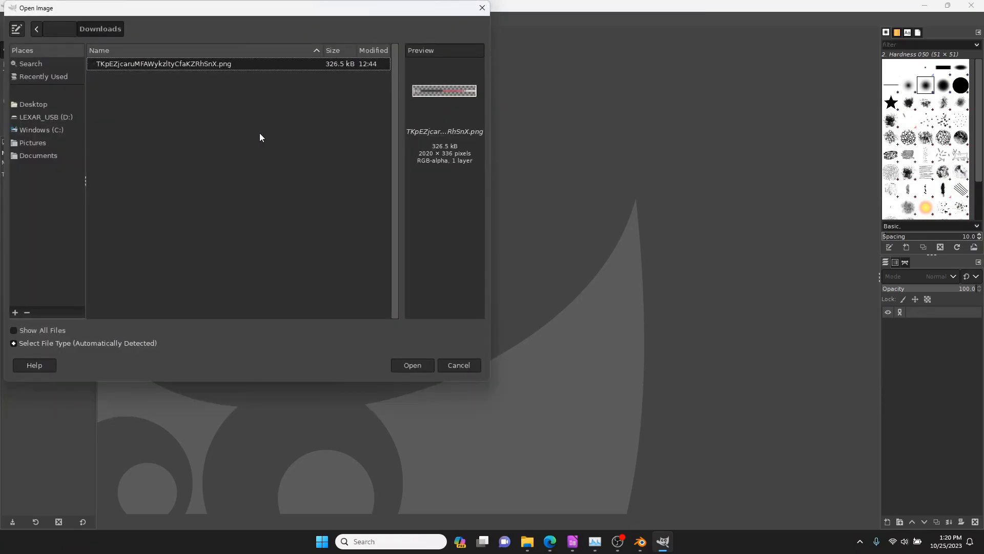
click(410, 367)
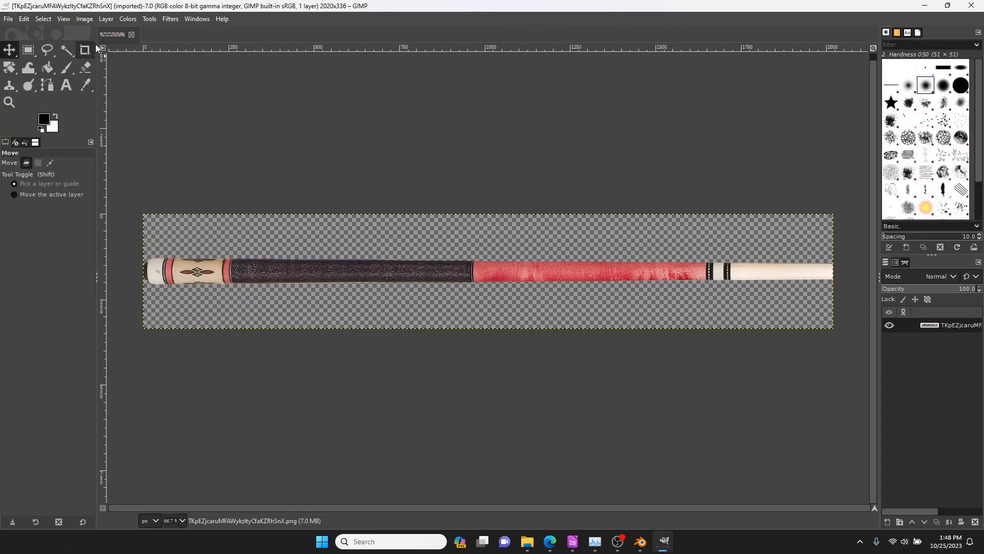
- Resize the canvas to 2020 × 2020 px with the cue layer centred and the added area filled with transparency
click(85, 19)
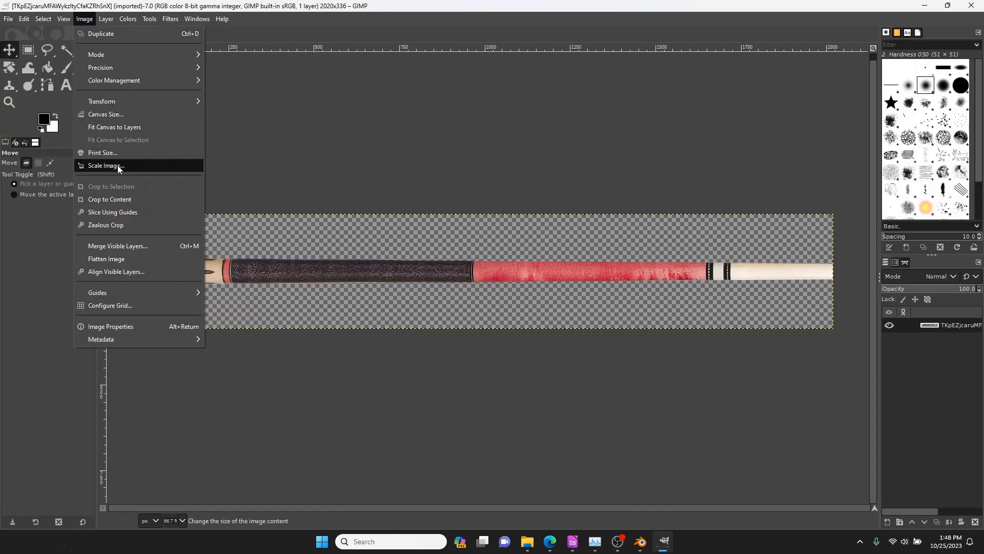
click(114, 115)
double_click(434, 244)
text(2020)
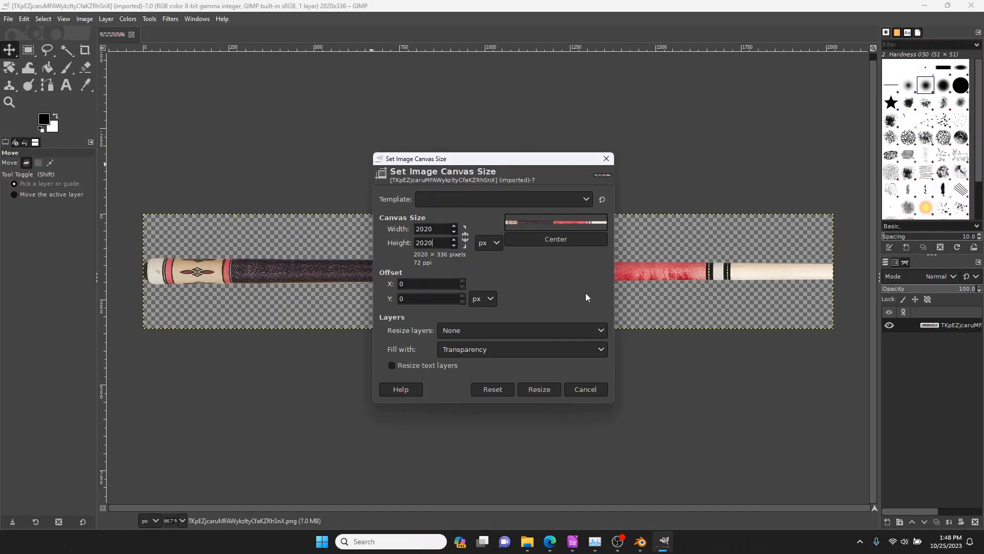
click(536, 387)
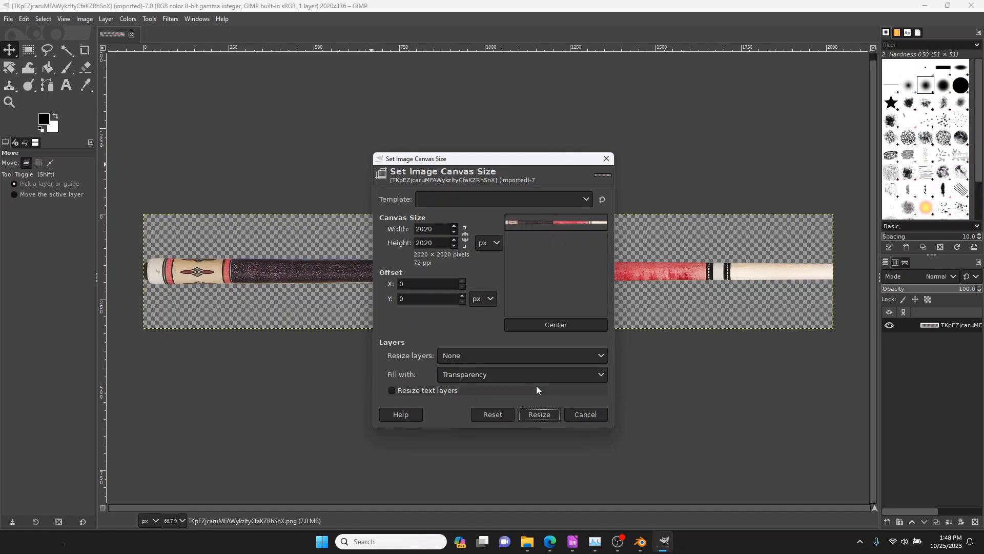
click(557, 326)
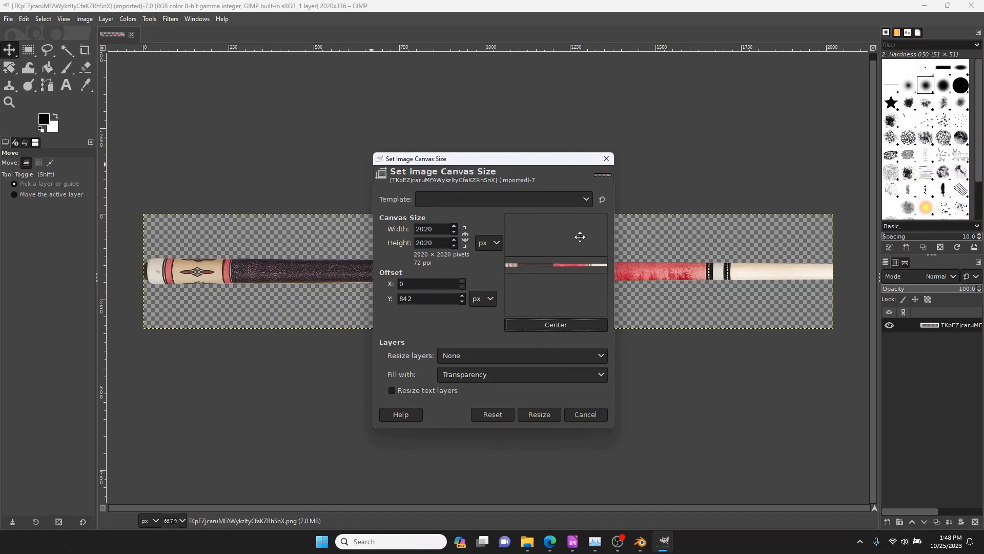
click(539, 415)
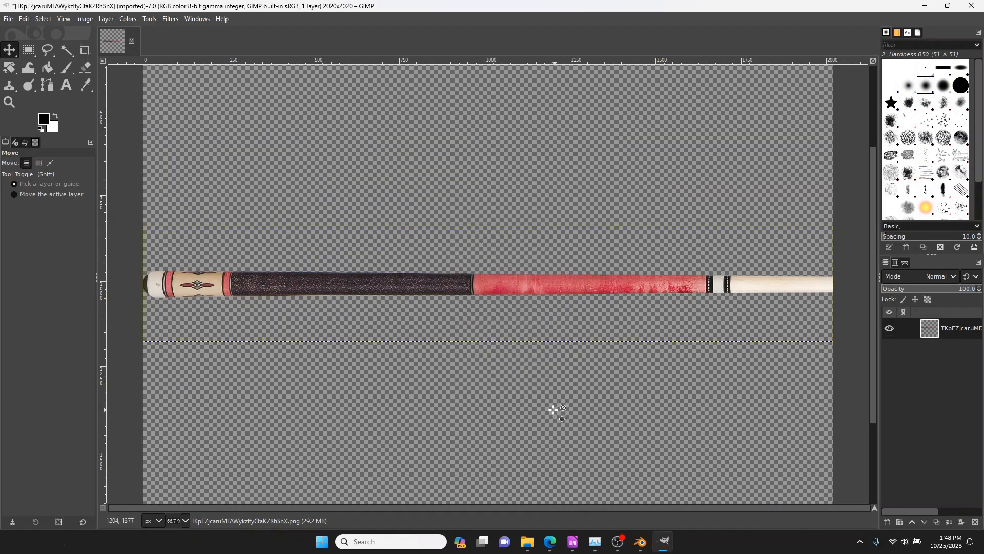
- Rotate the cue layer by -45 degrees about its centre
key(ctrl)
scroll(504, 321, down, 2)
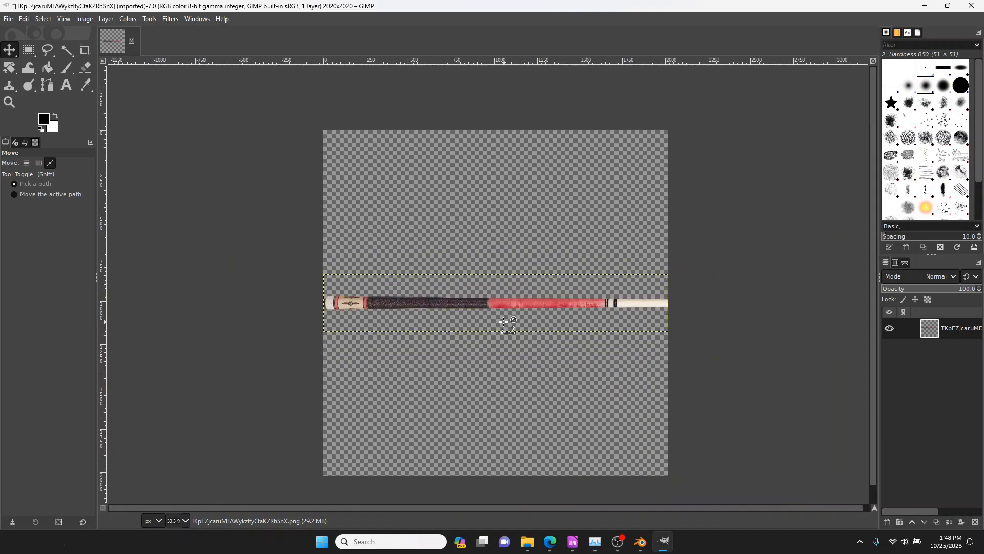
scroll(504, 322, down, 1)
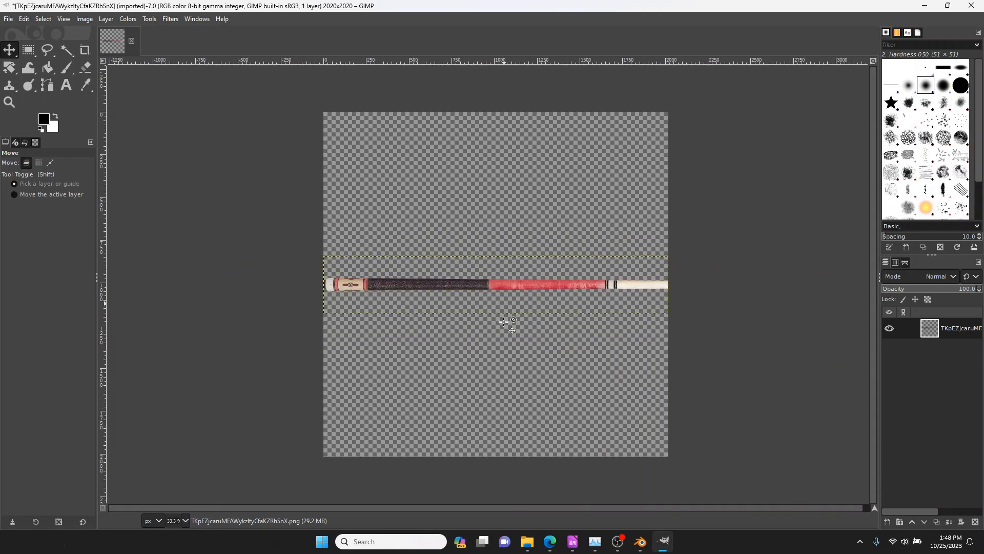
scroll(504, 321, right, 1)
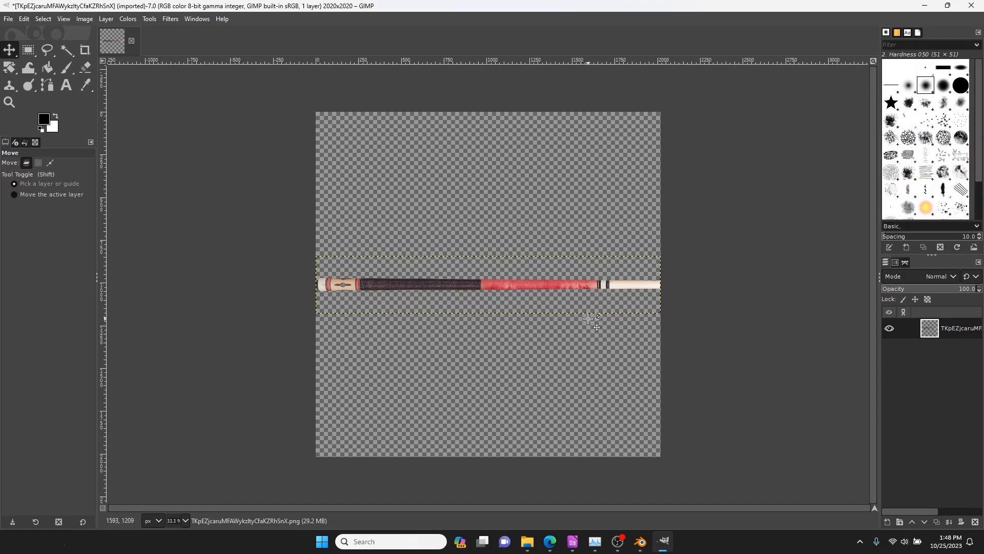
click(14, 73)
click(38, 113)
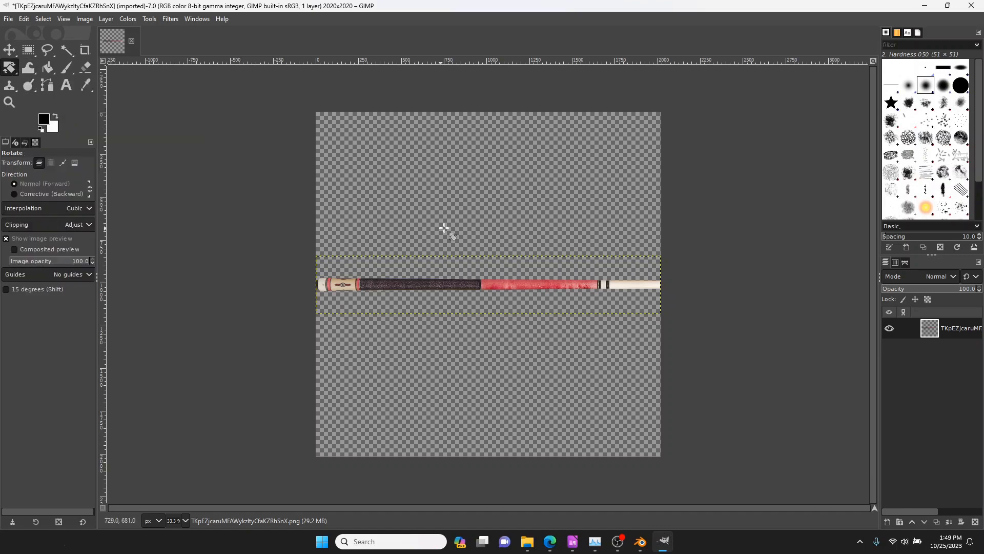
click(502, 285)
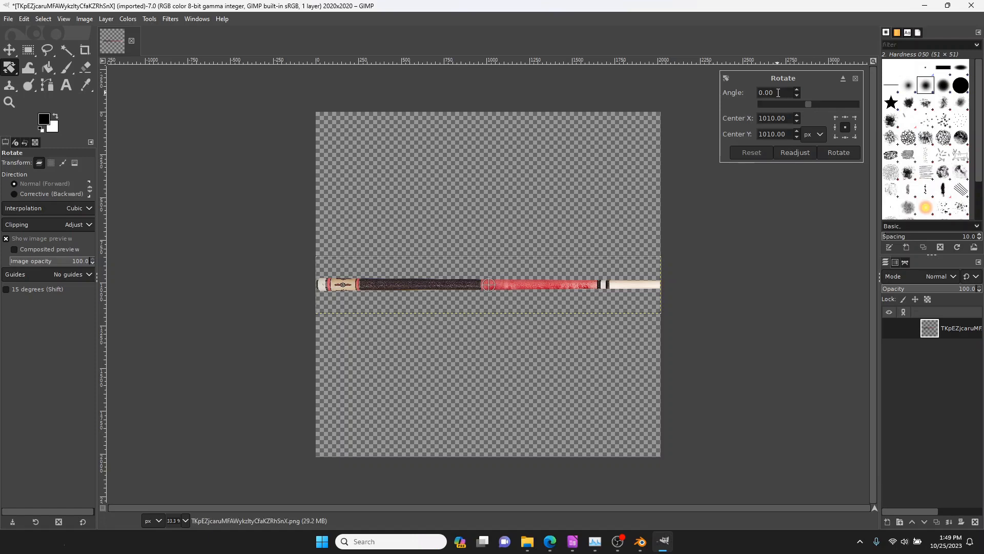
text(-45)
click(847, 154)
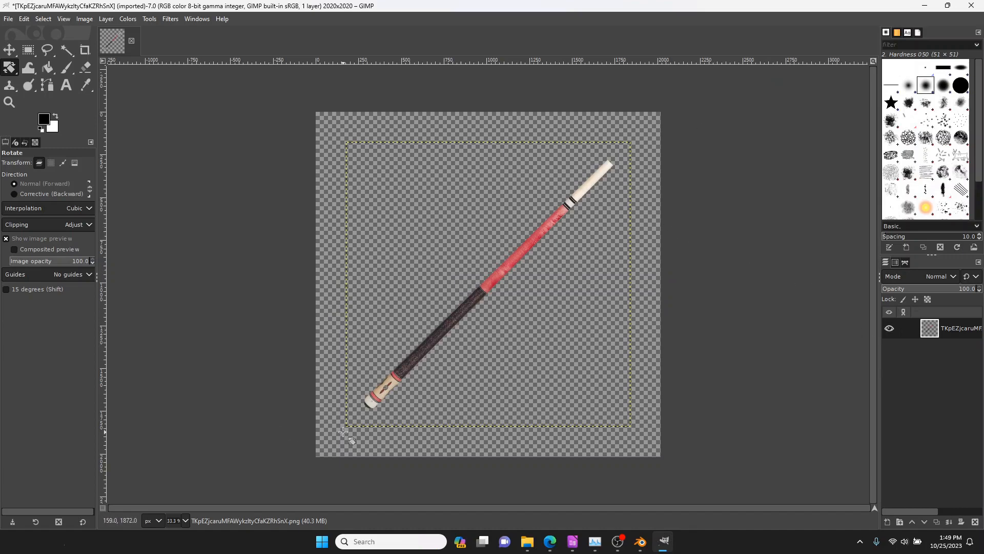
- Duplicate the rotated cue layer and move the copy above and slightly left of the original, parallel to it
key(m)
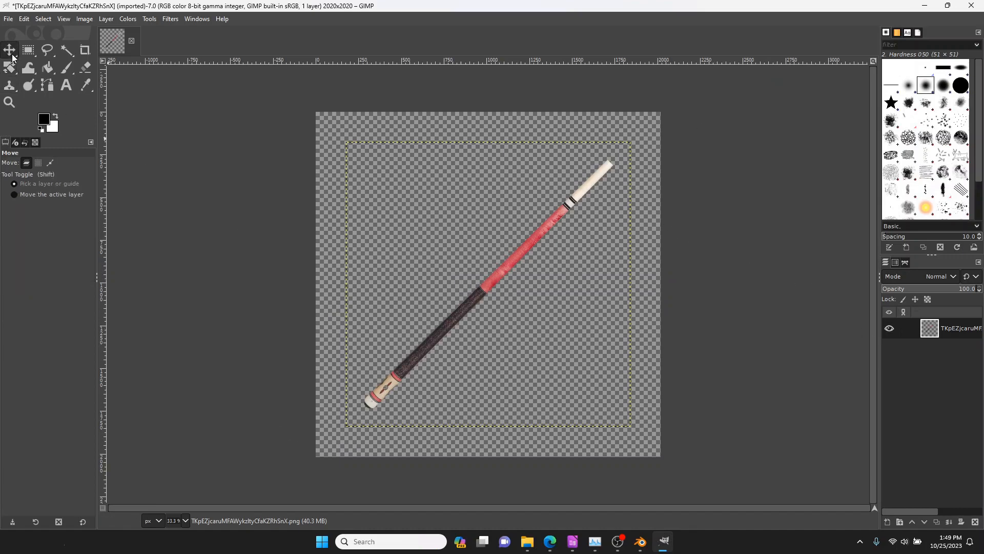
right_click(943, 334)
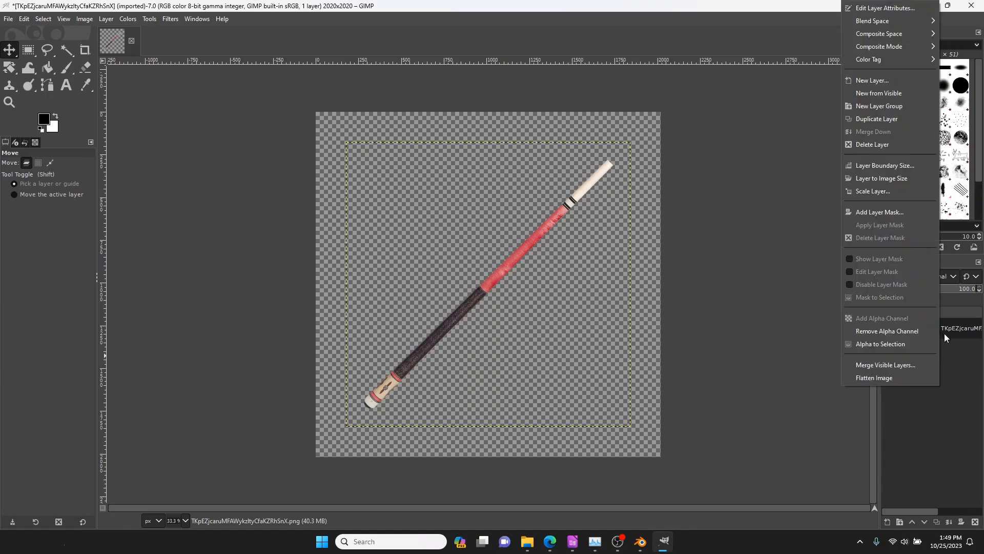
click(878, 121)
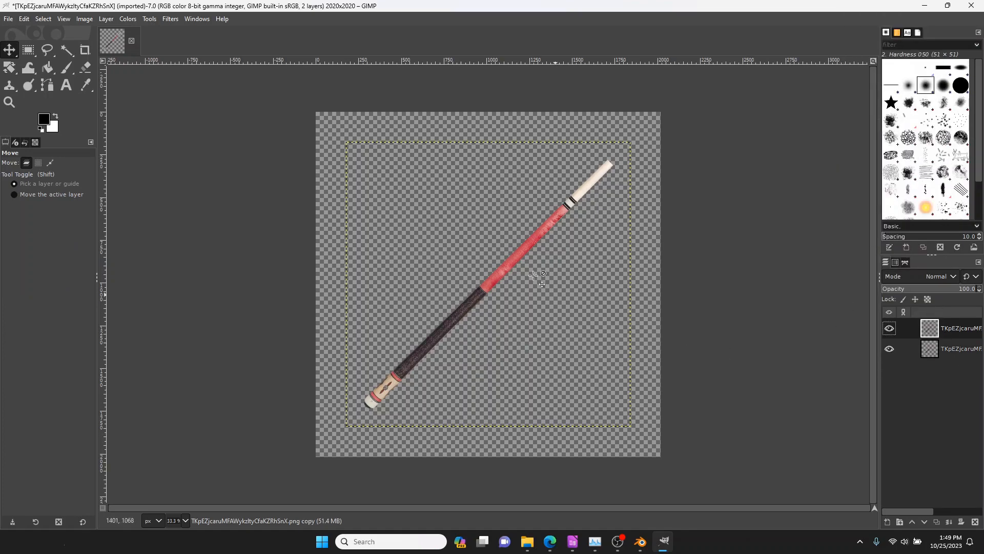
drag(497, 281, 482, 246)
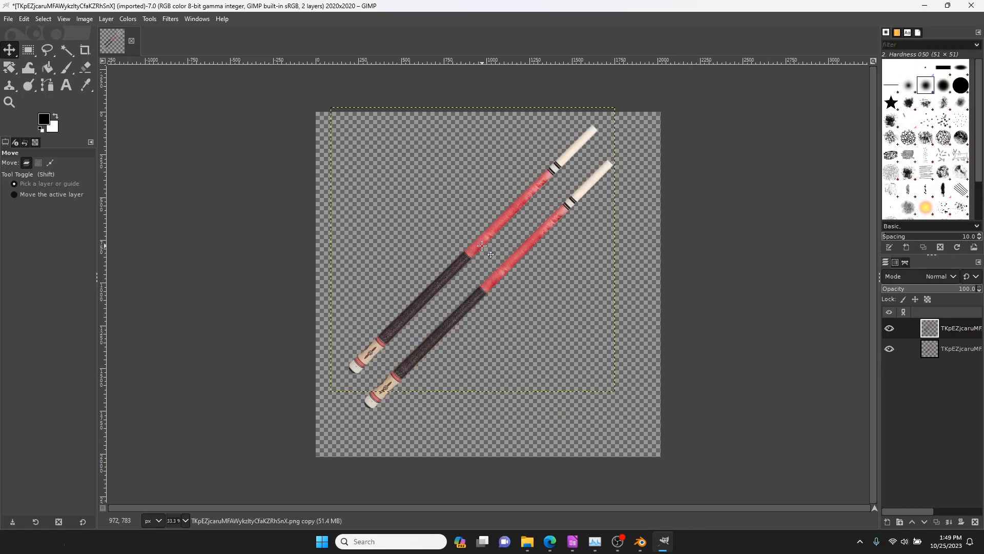
- Undo the copied cue layer's move, then duplicate that layer to make a third cue
key(ctrl+z)
key(ctrl+y)
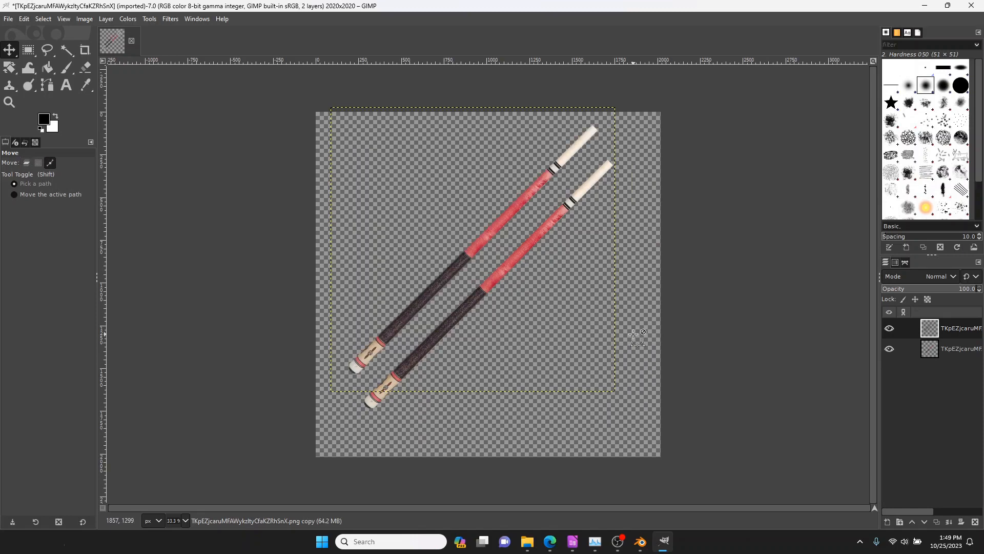
key(ctrl+z)
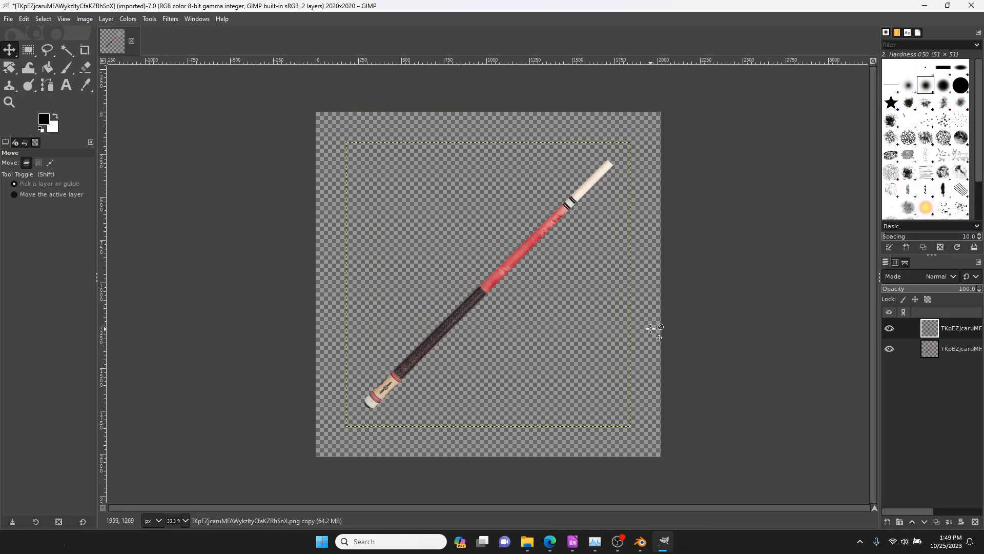
right_click(943, 333)
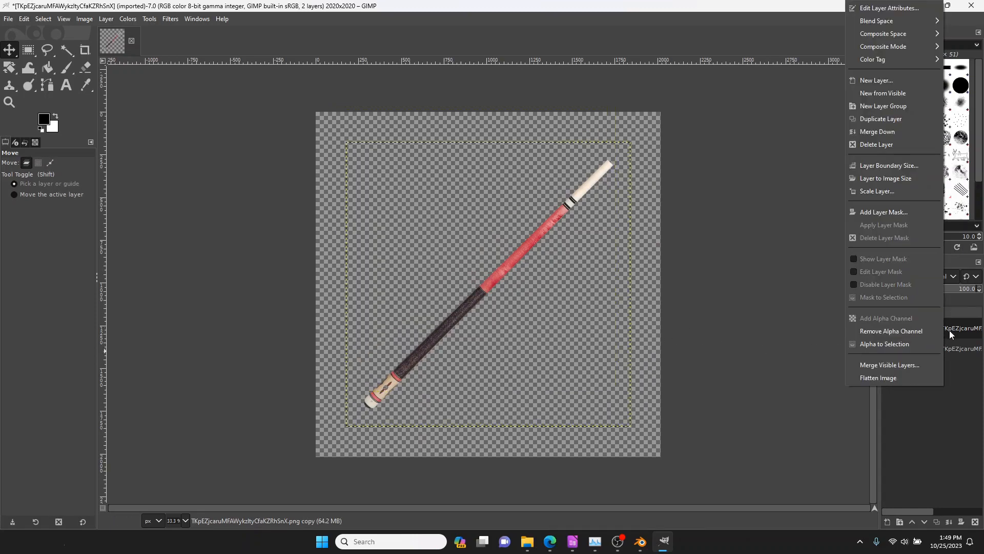
click(879, 119)
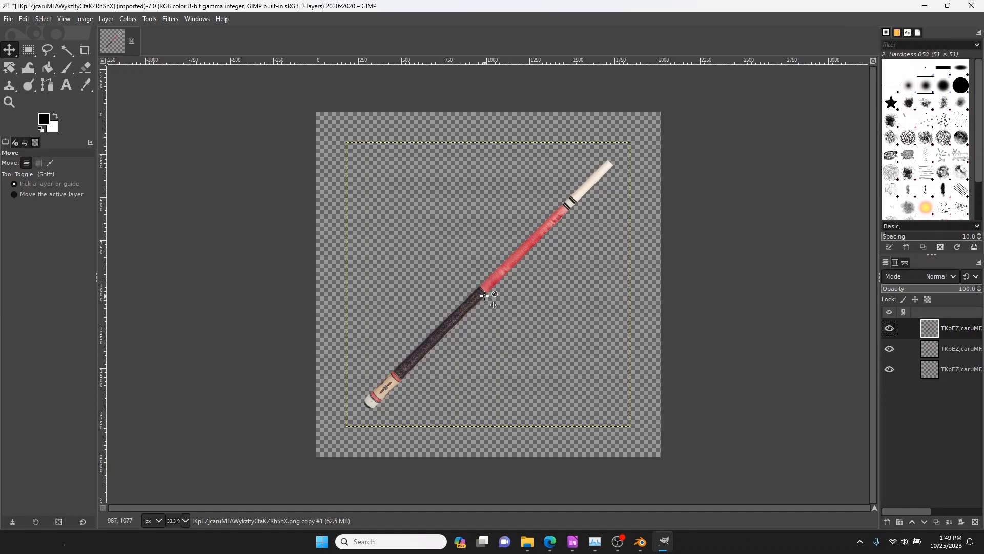
- Move one cue copy up and to the right of the original and another down and to the left, all parallel
scroll(484, 296, up, 1)
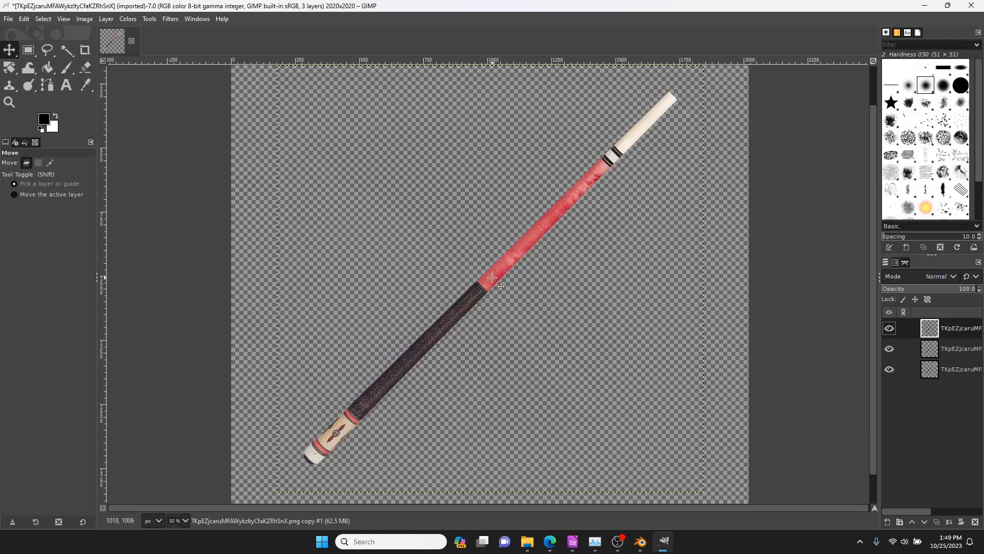
drag(466, 296, 523, 206)
drag(460, 320, 426, 423)
drag(560, 280, 484, 322)
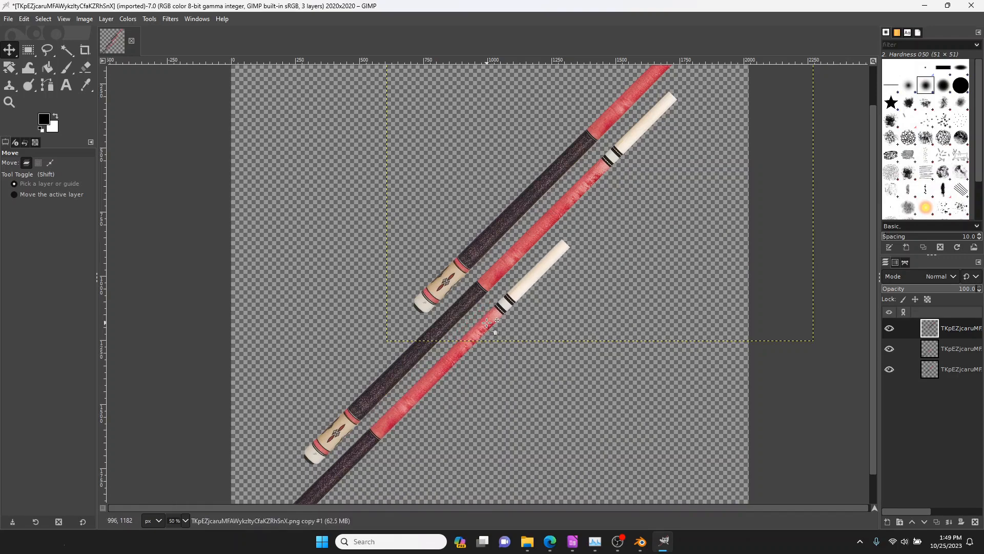
- Fine-tune the two outer cues so the butt end and the white-ringed joint are evenly spaced beside the centre cue
scroll(462, 310, up, 2)
scroll(513, 328, up, 4)
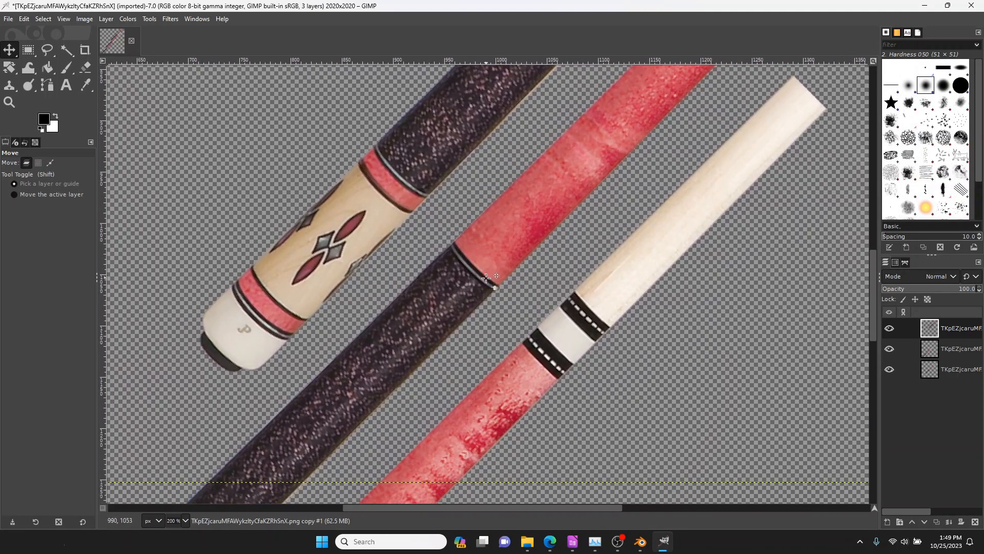
drag(368, 201, 398, 247)
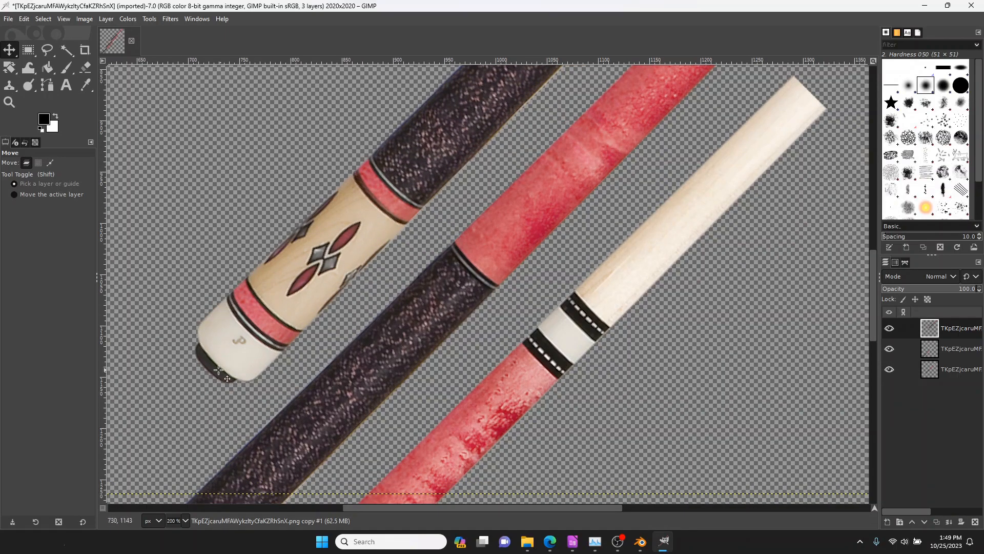
drag(338, 260, 334, 252)
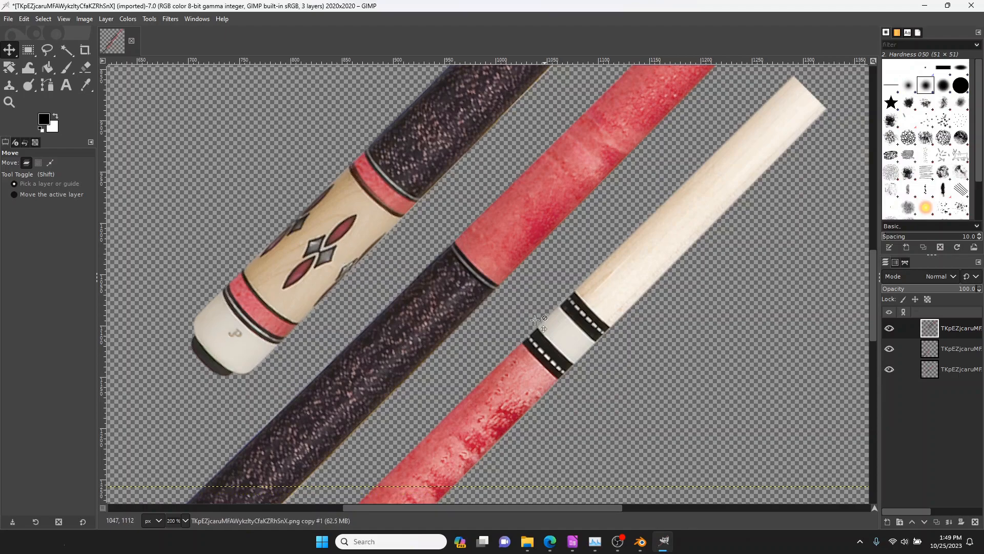
drag(587, 338, 578, 342)
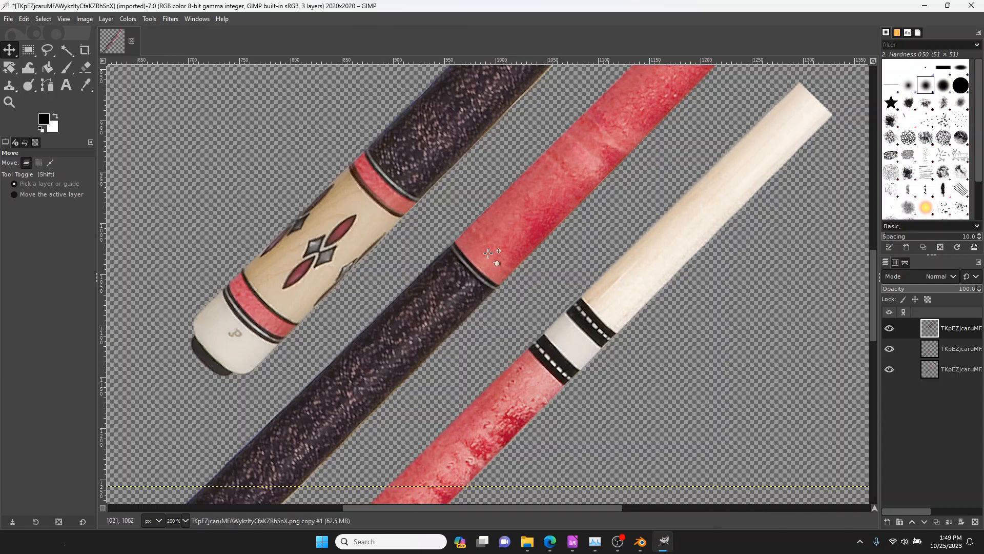
ctrl+scroll(564, 319, down, 1)
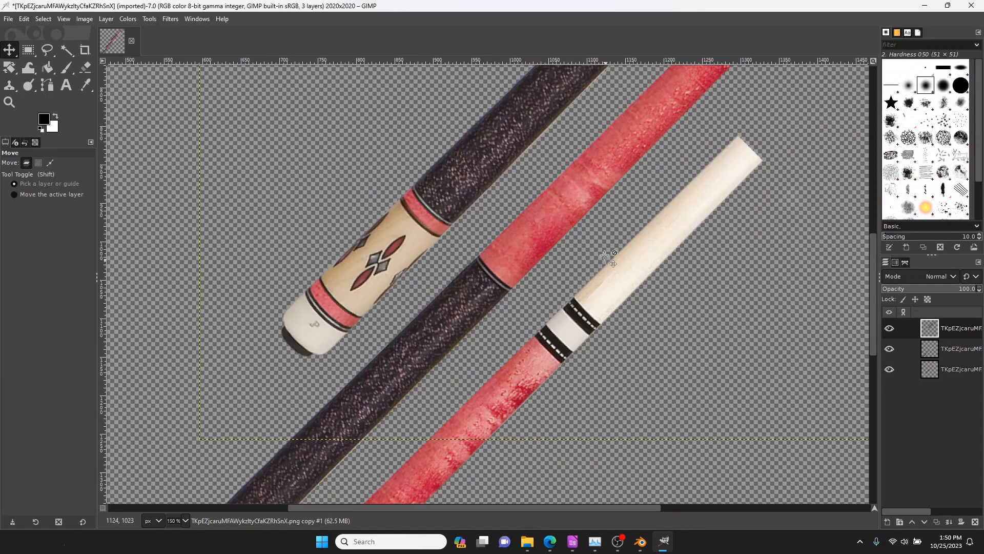
ctrl+scroll(606, 257, down, 2)
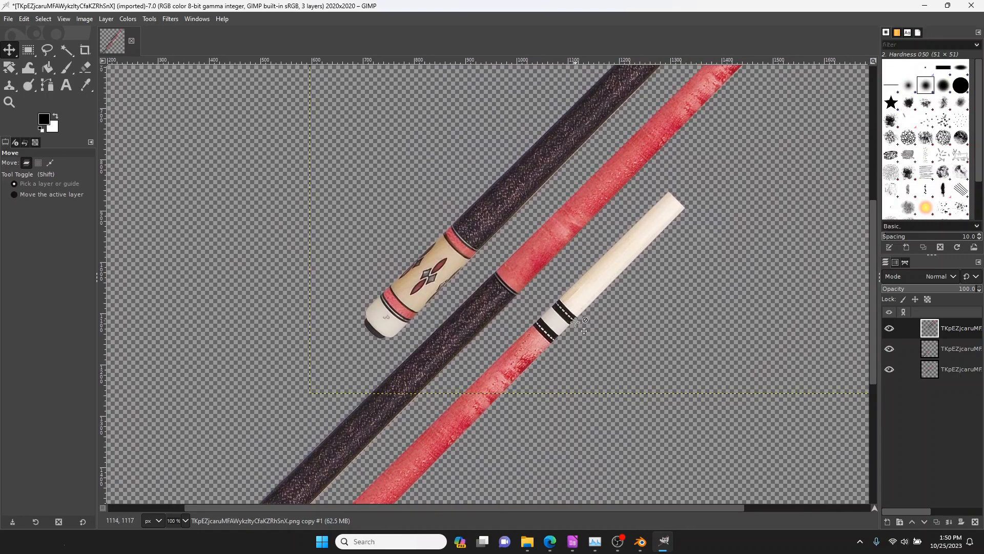
click(575, 310)
drag(575, 310, 578, 306)
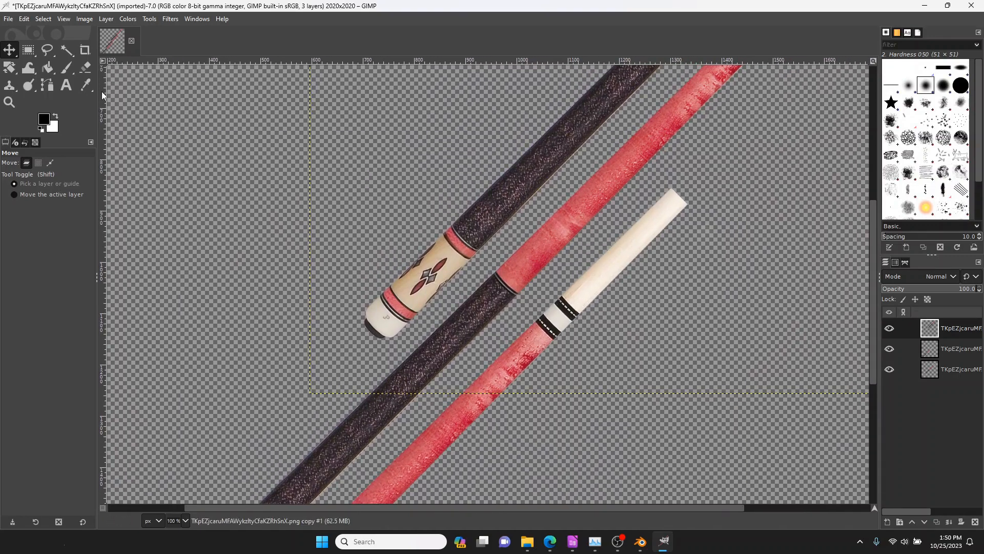
- Draw a crop area of about 452 × 384 px around the upper cue's butt, the centre cue's middle and the lower cue's joint
click(85, 50)
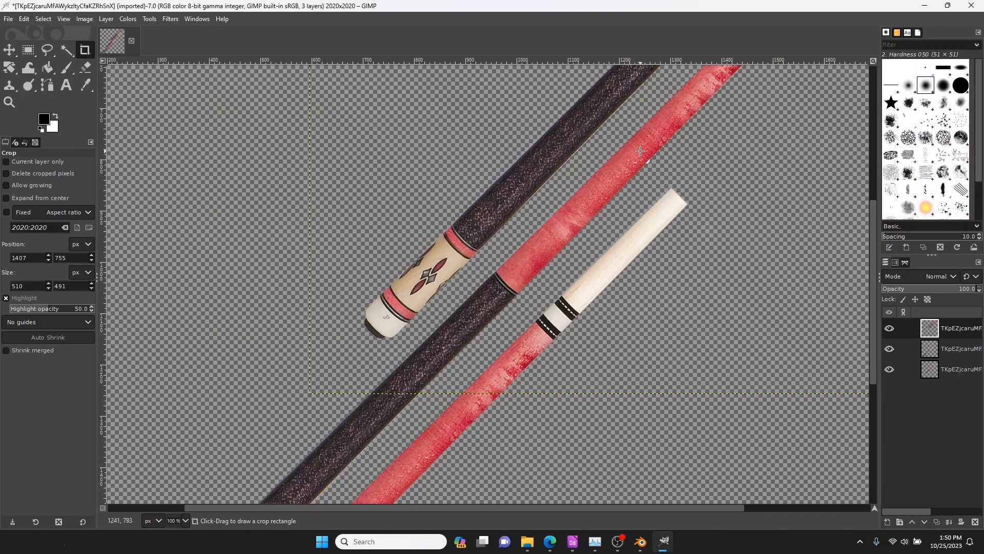
drag(640, 150, 353, 406)
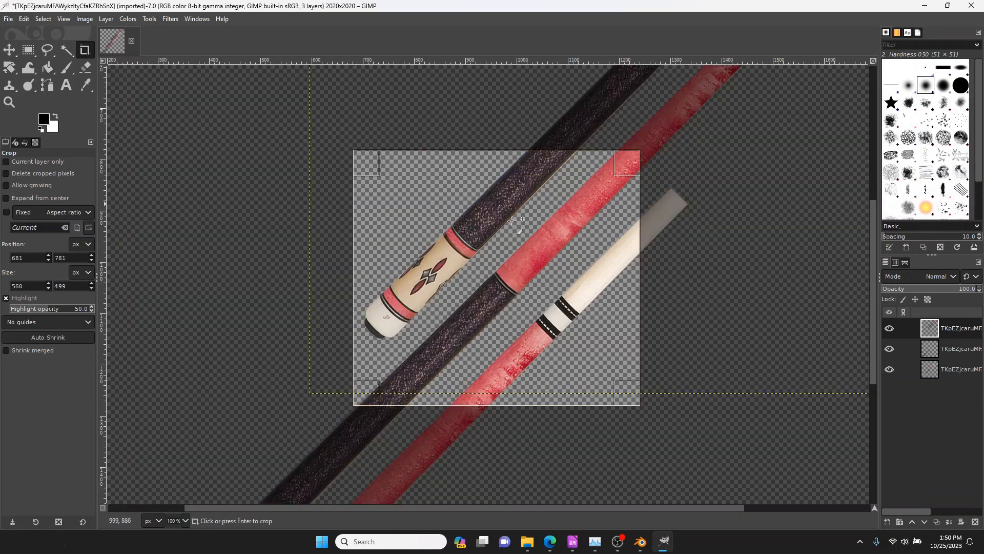
drag(626, 162, 573, 209)
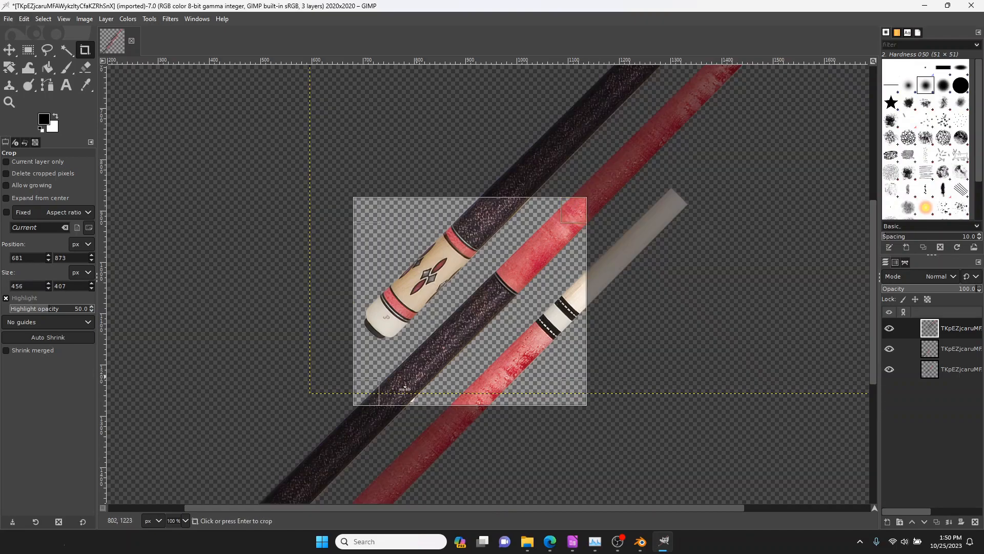
drag(372, 395, 376, 390)
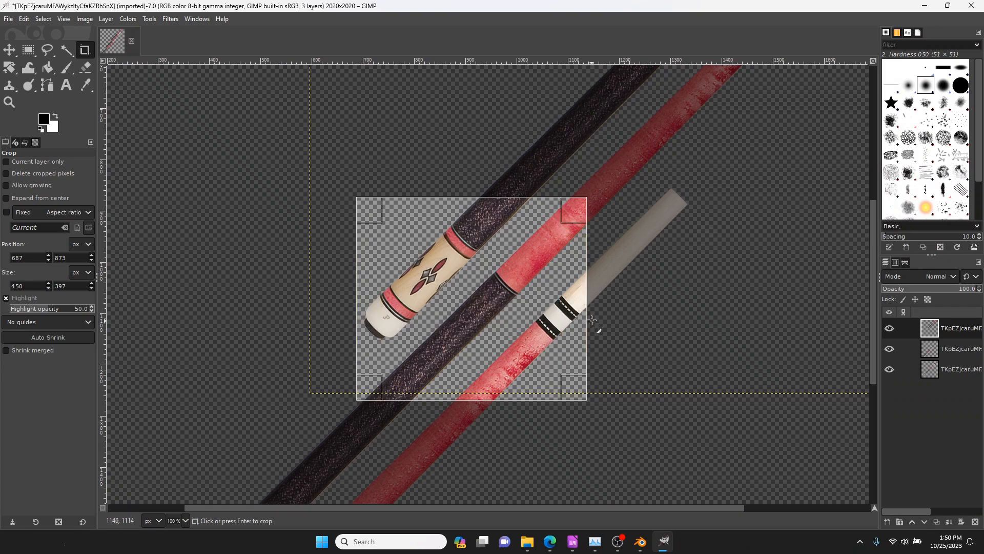
drag(579, 214, 580, 221)
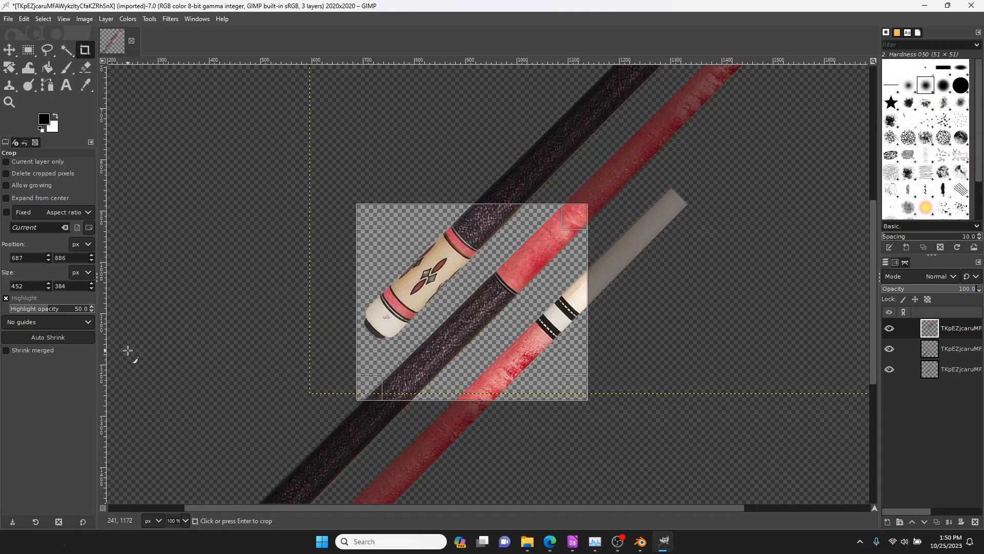
- Set the crop size to 450 × 450 px, shift the area slightly up to position 686, 874 and crop the image
click(25, 287)
key(Tab)
text(450)
key(Return)
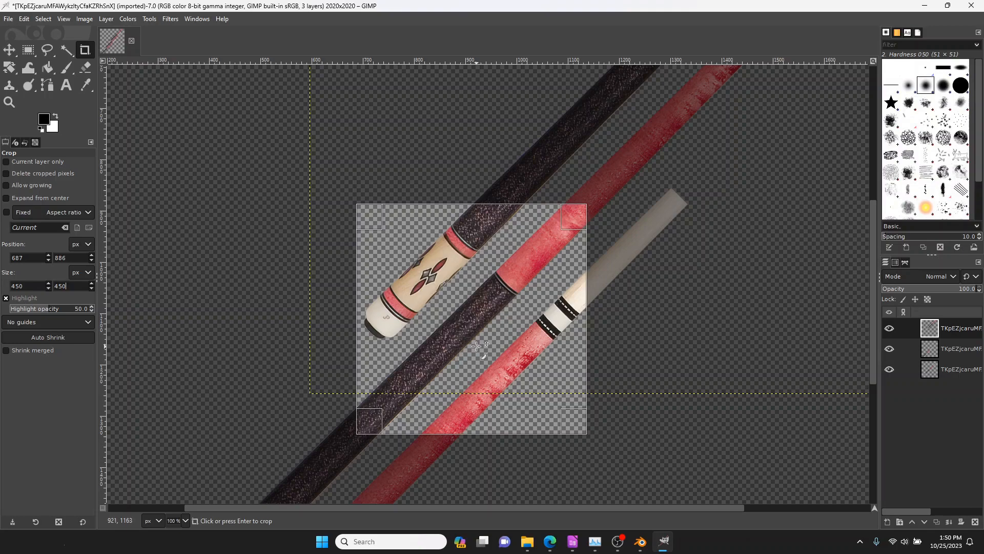
drag(477, 346, 477, 341)
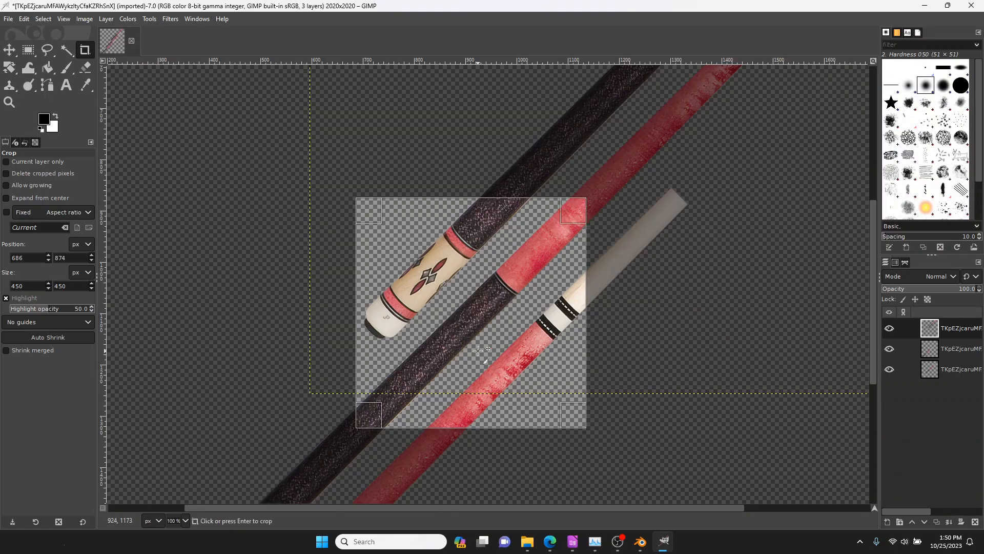
click(518, 347)
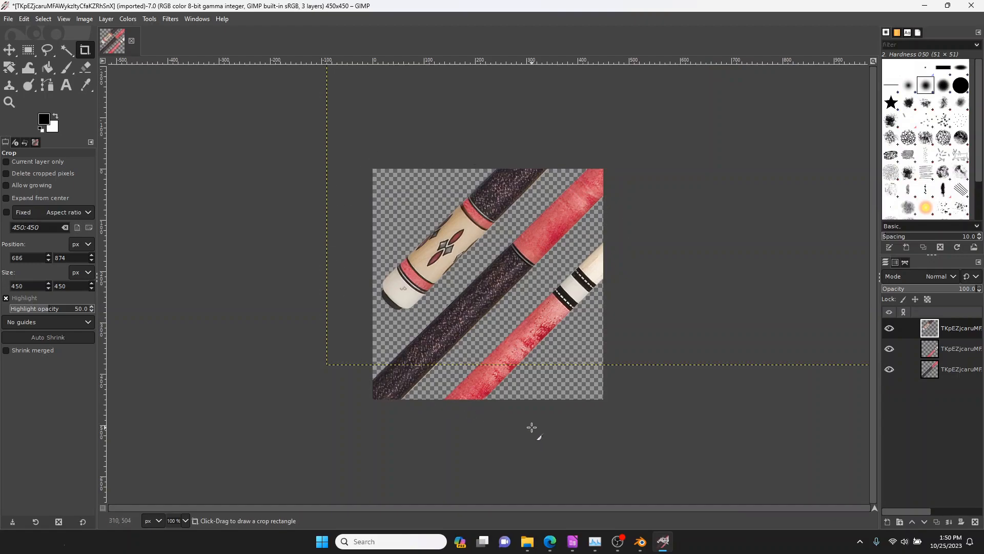
- Export the cropped image to the Downloads folder as JP04-S Icon.png, keeping the offered PNG options
click(9, 20)
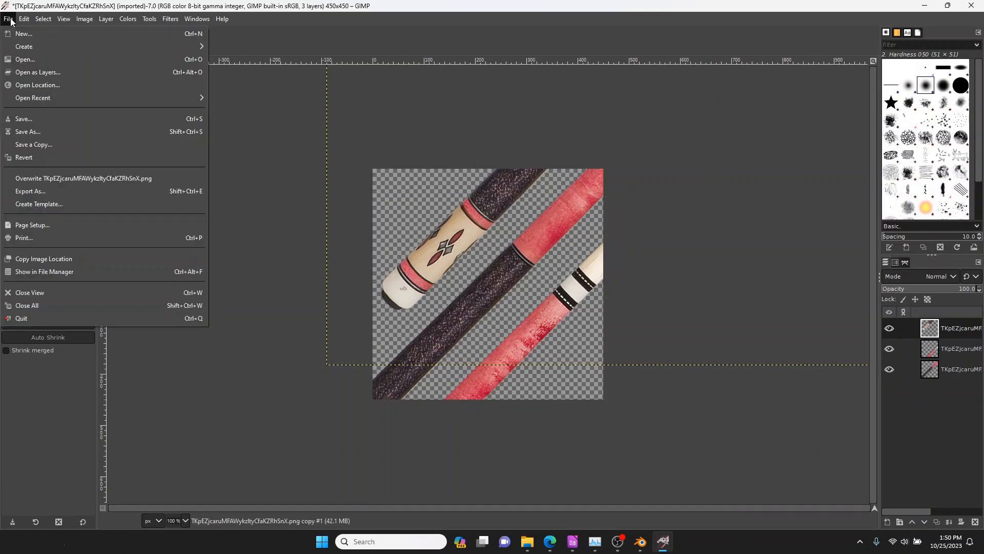
click(44, 190)
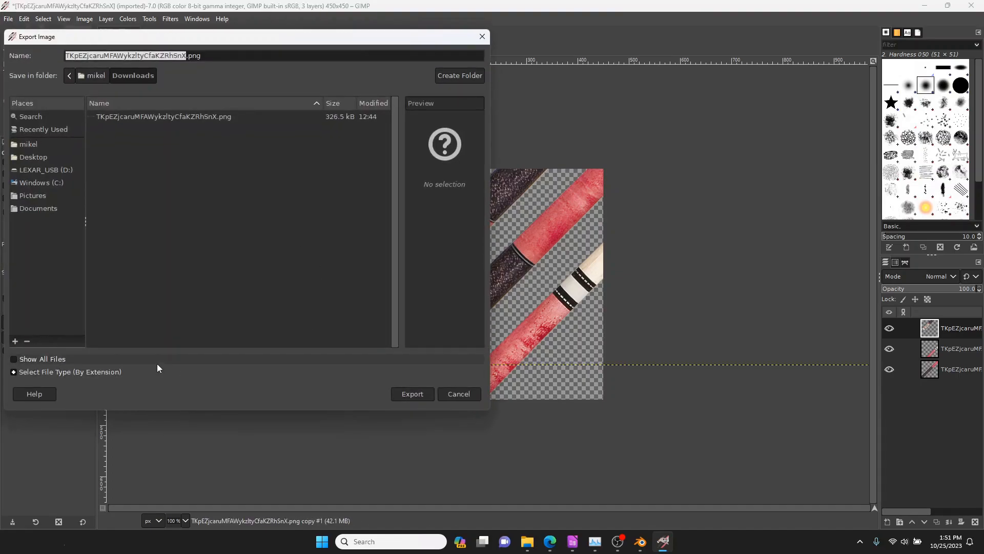
text(J)
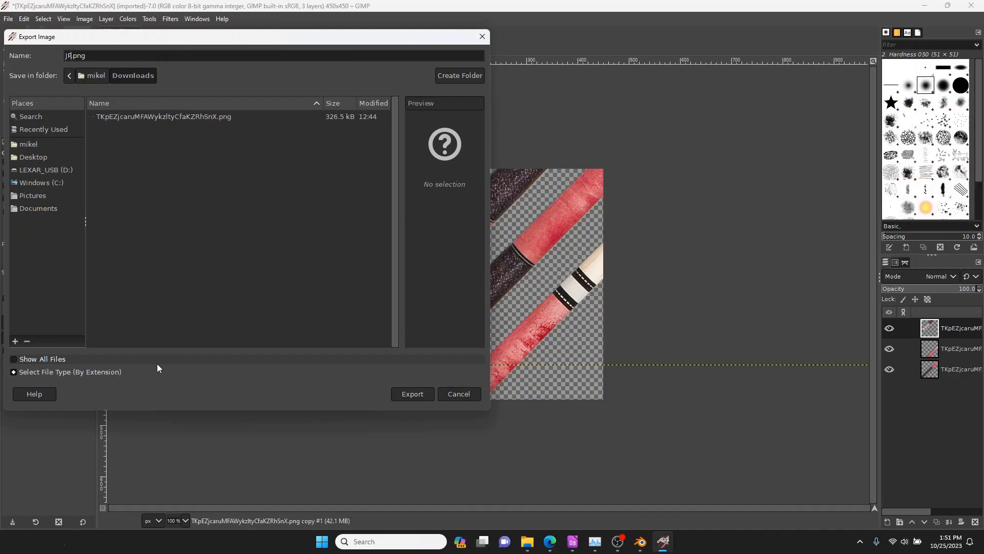
text(P04-S Icon)
key(Return)
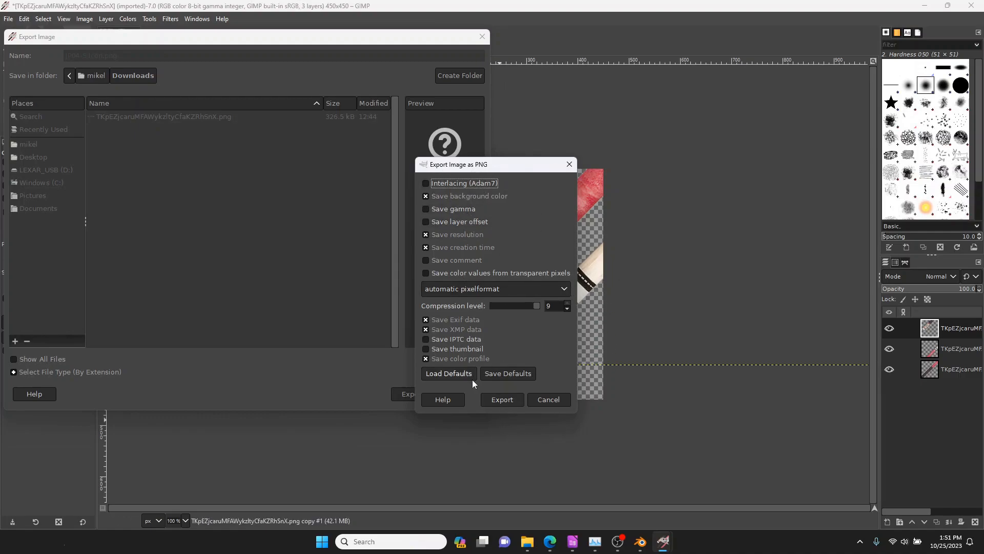
click(504, 400)
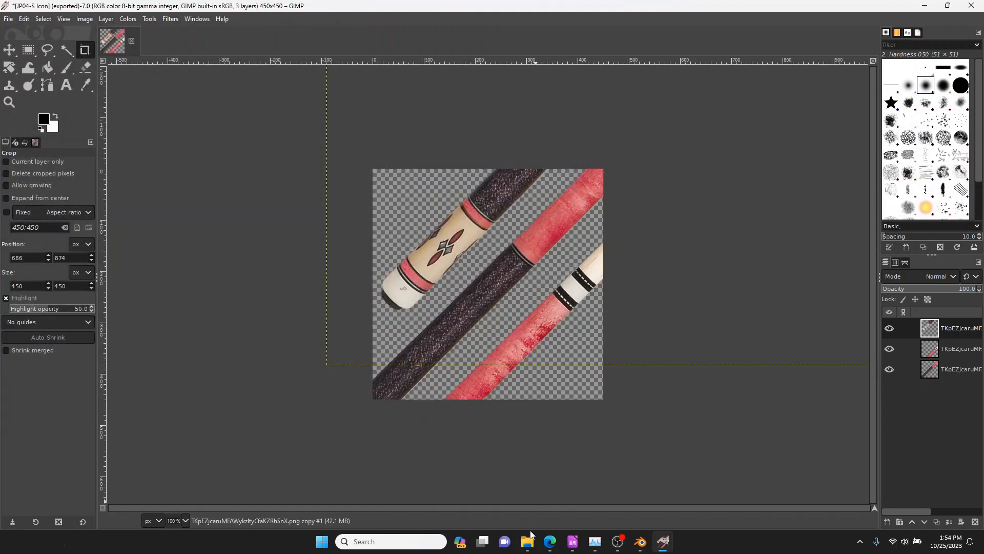
- Switch to File Explorer and open the exported JP04-S Icon from the Downloads folder to check it
click(528, 542)
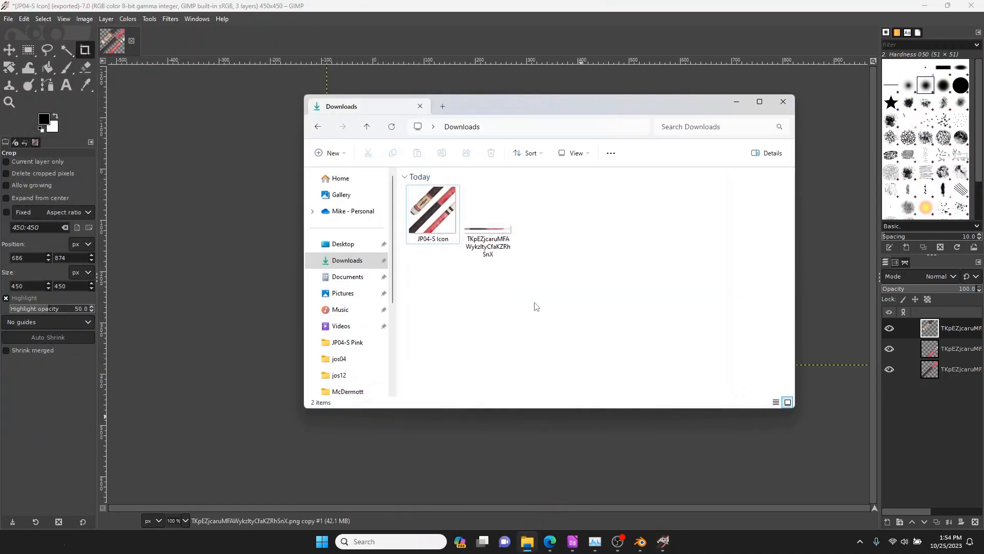
double_click(440, 224)
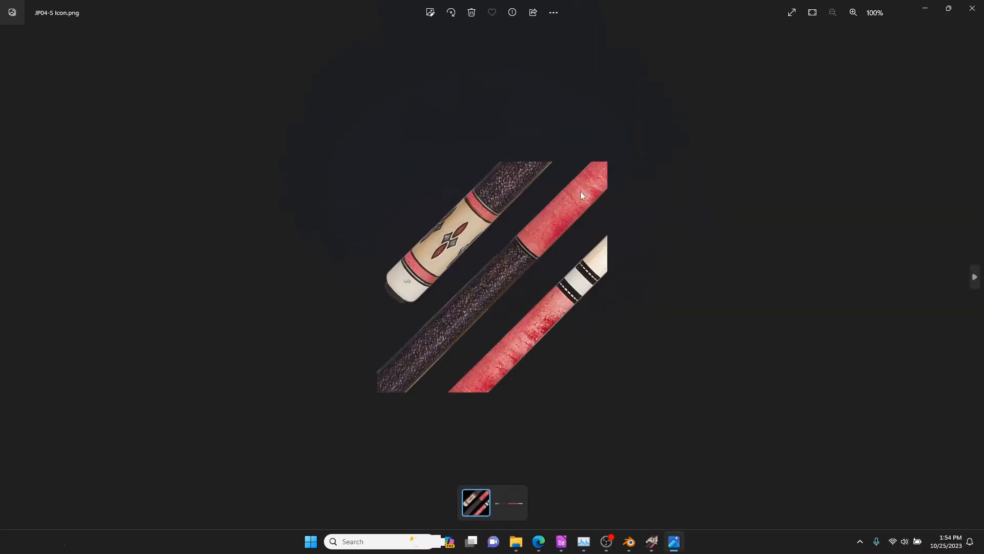